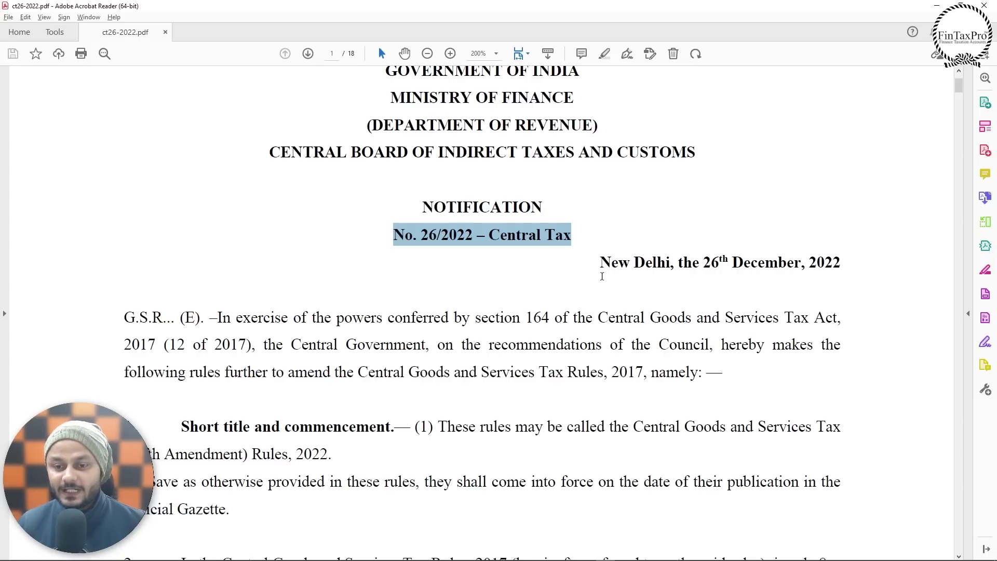
Handwrite the number 17 in red above the notification's New Delhi date line.
left_click_drag(600, 275, 771, 290)
left_click(756, 282)
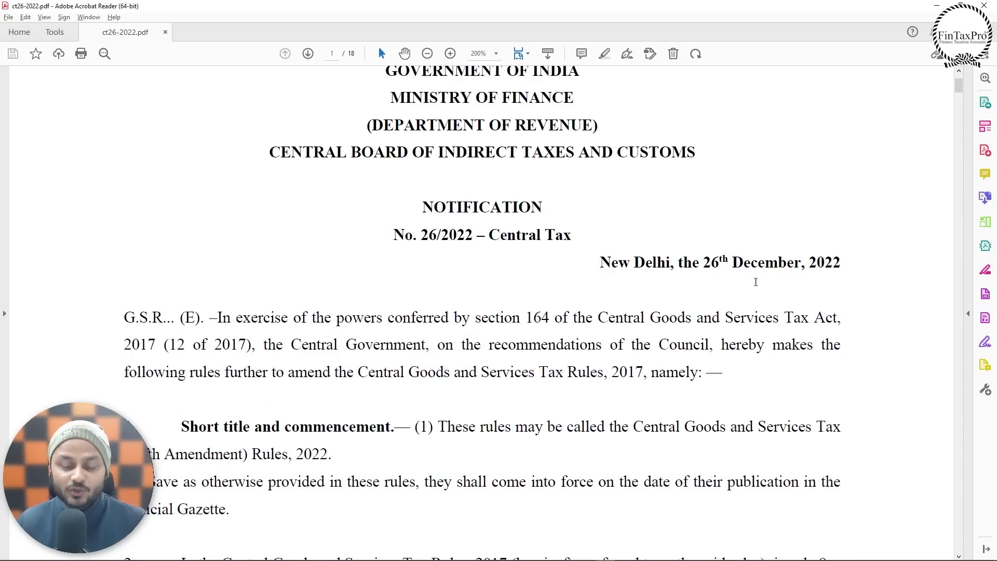
mouse_move(672, 187)
left_mouse_down()
mouse_move(678, 217)
mouse_move(698, 216)
left_mouse_up()
left_click_drag(699, 209, 708, 206)
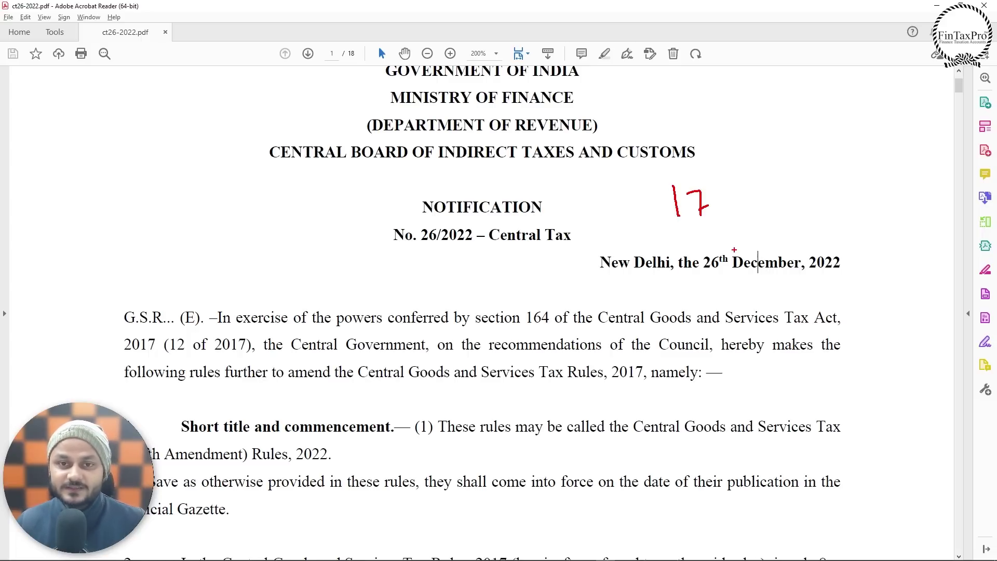
Underline commencement clause (2) in red, from "Save as otherwise provided" through "Official Gazette".
scroll(435, 267, "down", 3)
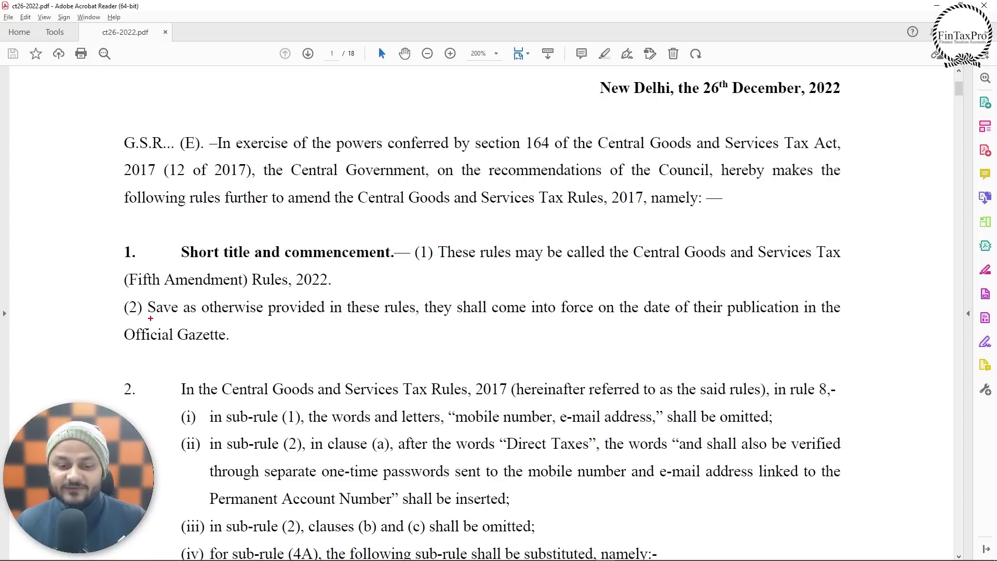
left_click_drag(151, 318, 854, 320)
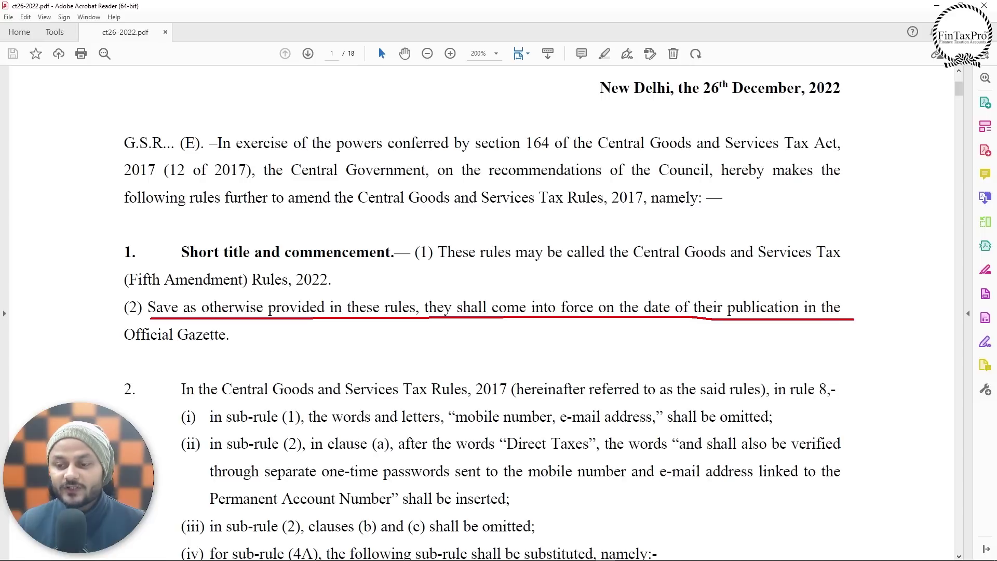
left_click_drag(116, 350, 234, 349)
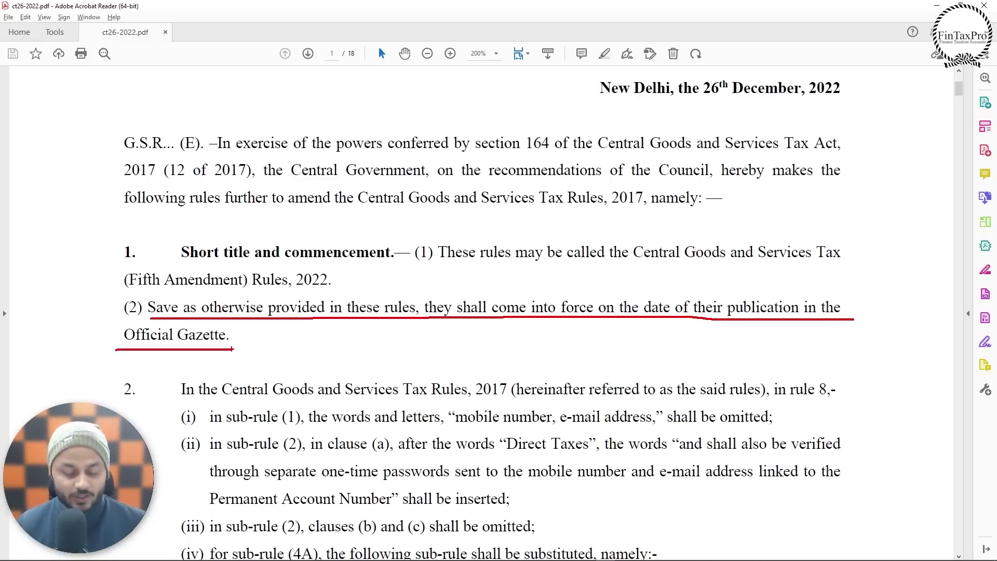
key("Escape")
Review the rule 8 amendments in the notification and switch to the GST portal's New Registration form in the browser.
scroll(207, 346, "down", 5)
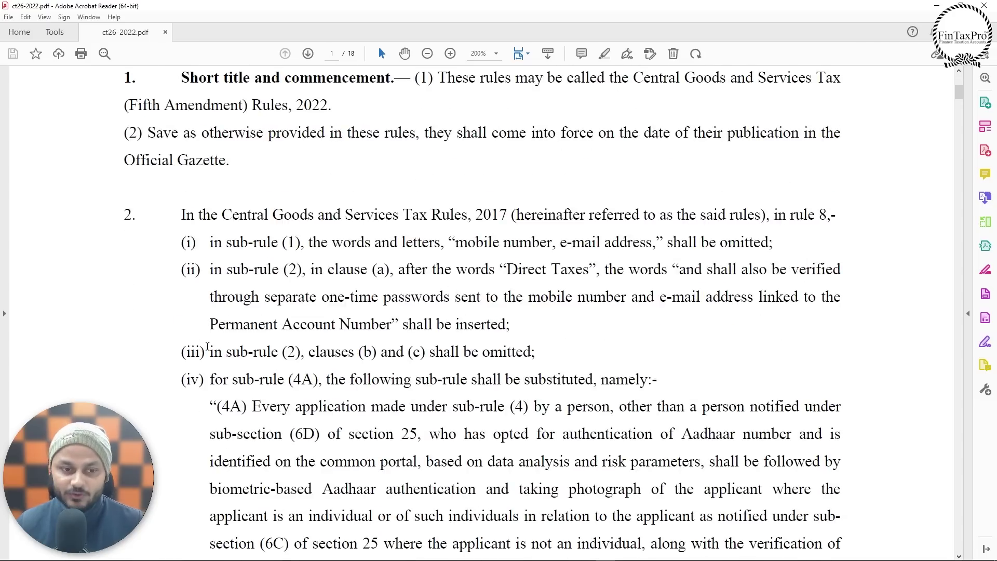
scroll(207, 347, "down", 2)
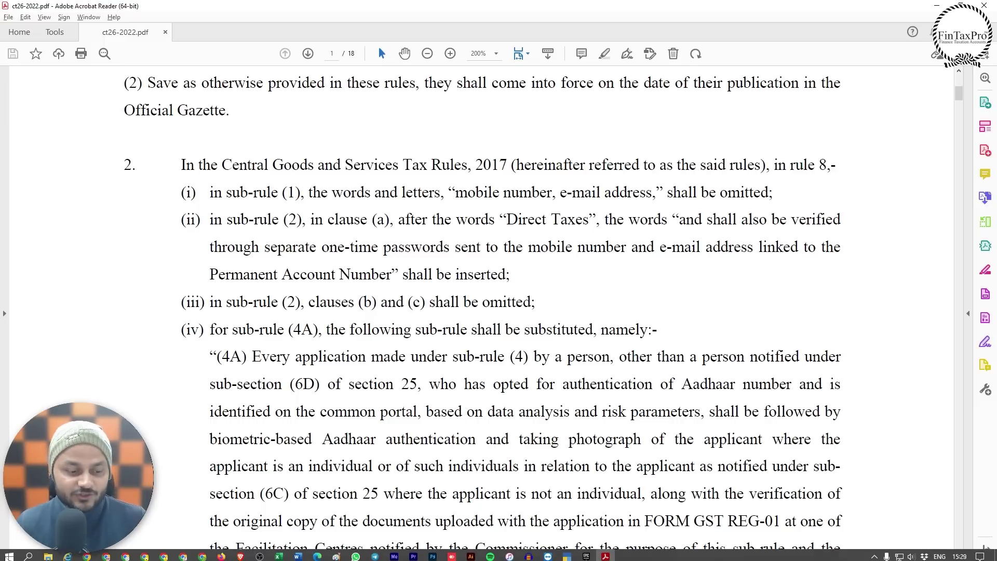
left_click(86, 552)
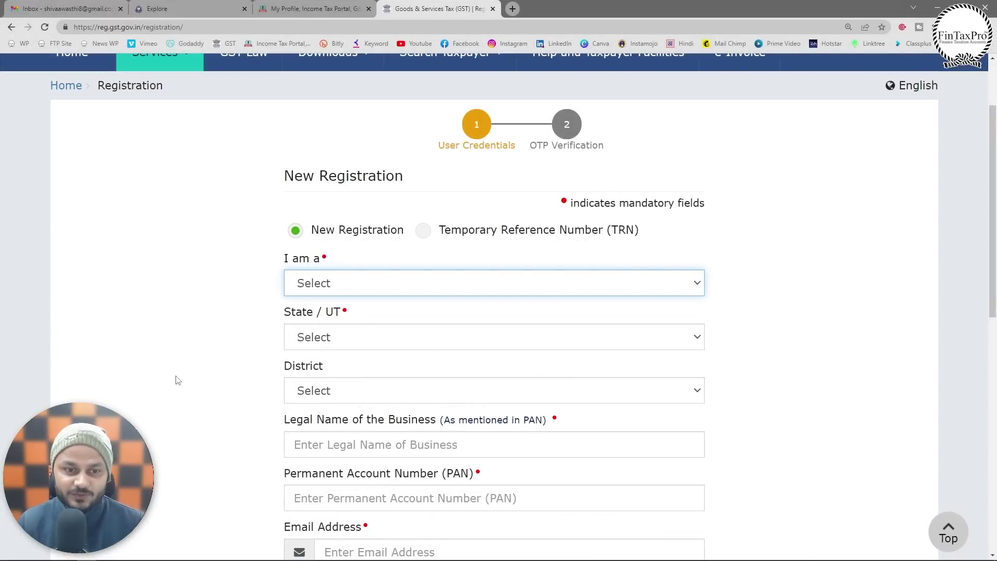
scroll(177, 380, "up", 2)
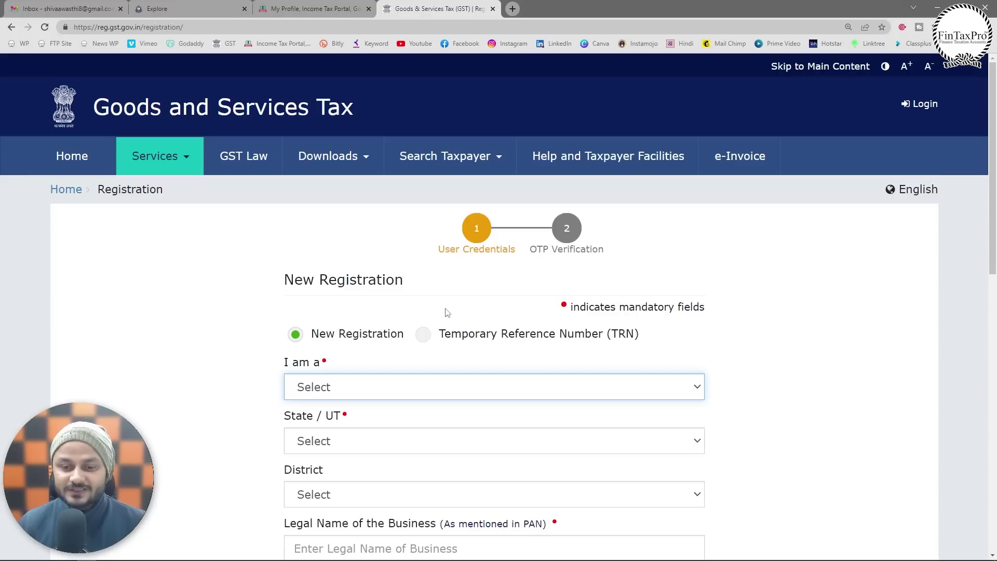
scroll(843, 373, "down", 2)
scroll(843, 372, "down", 1)
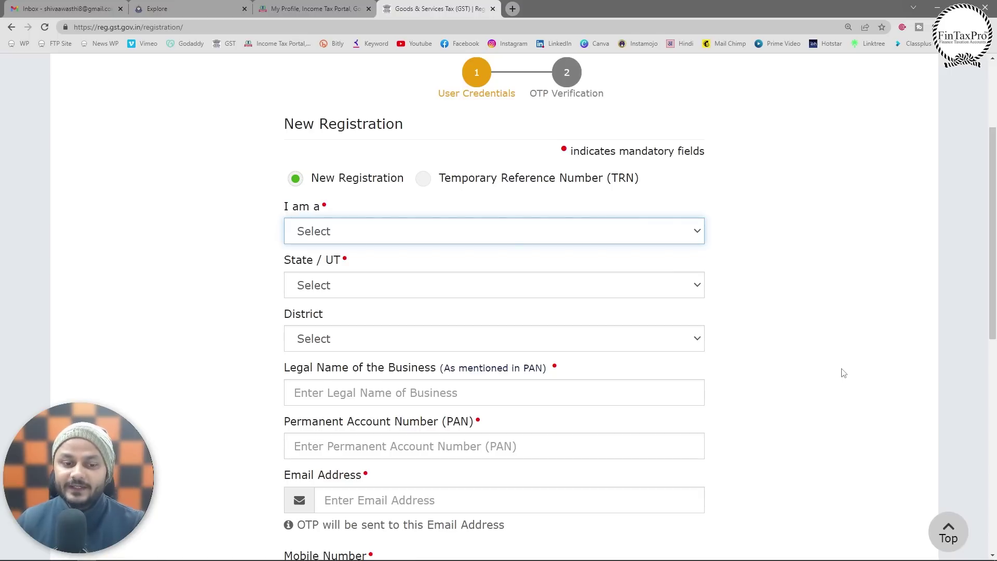
Set the applicant type to Taxpayer and the State / UT to Delhi in the registration form.
left_click(389, 233)
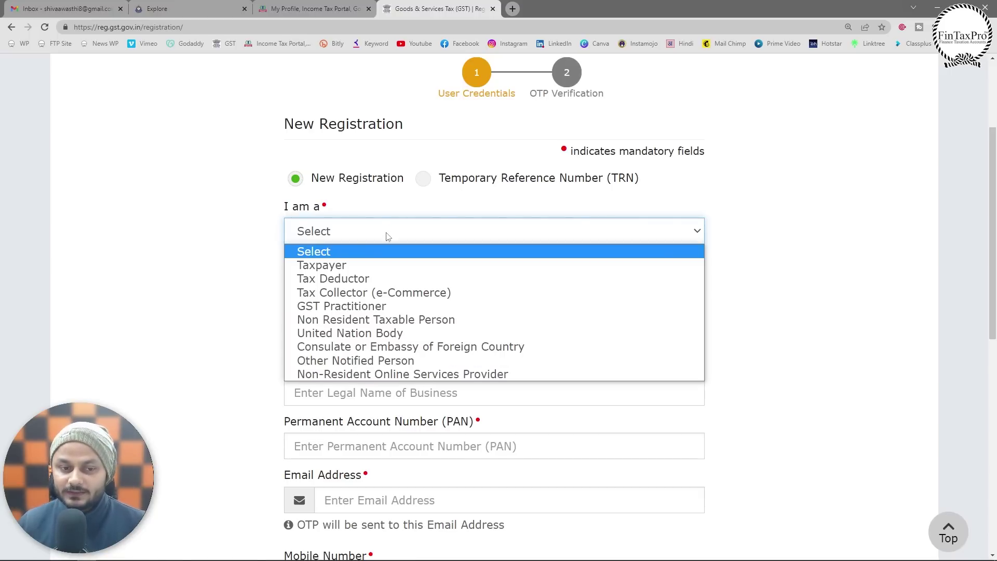
left_click(358, 250)
left_click(467, 285)
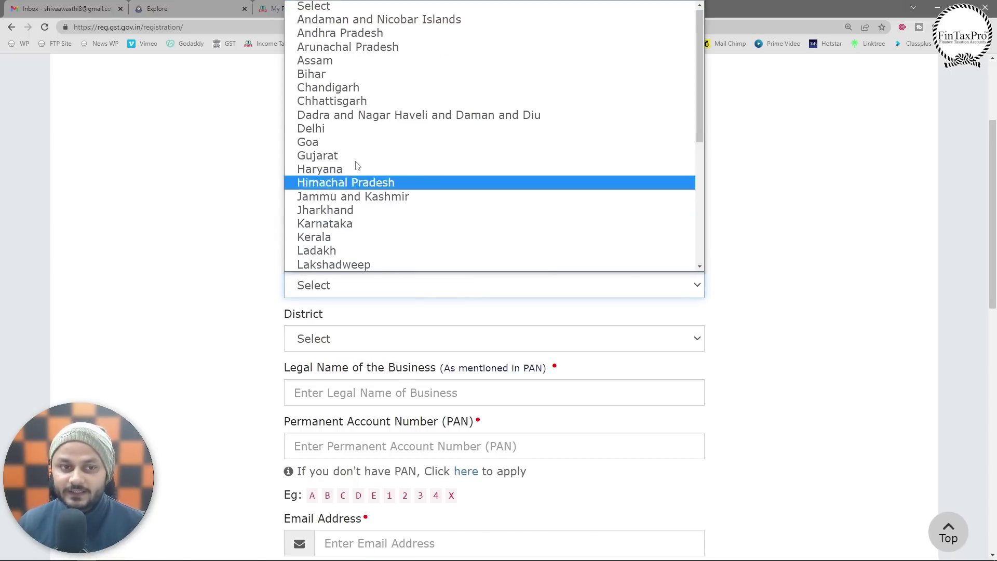
left_click(348, 133)
type("delhi")
Box the Email Address and Mobile Number fields in red and draw a struck-through tick beside the box.
scroll(348, 133, "down", 1)
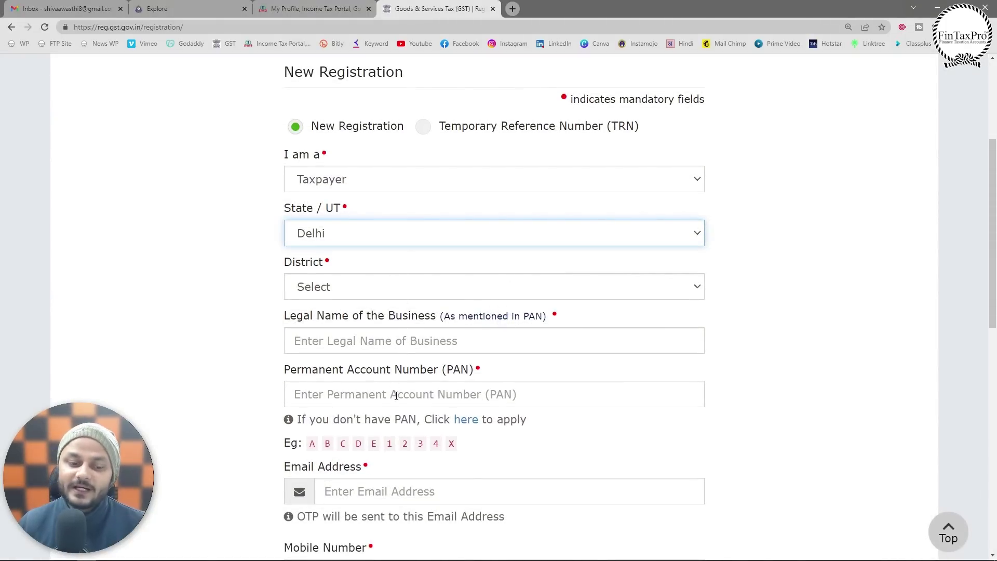
scroll(396, 396, "down", 2)
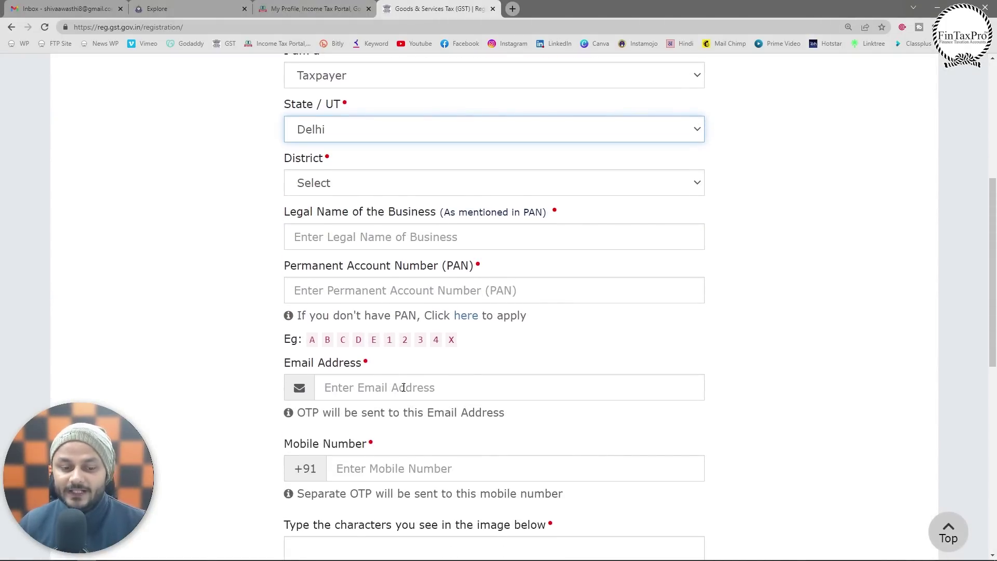
scroll(403, 388, "down", 1)
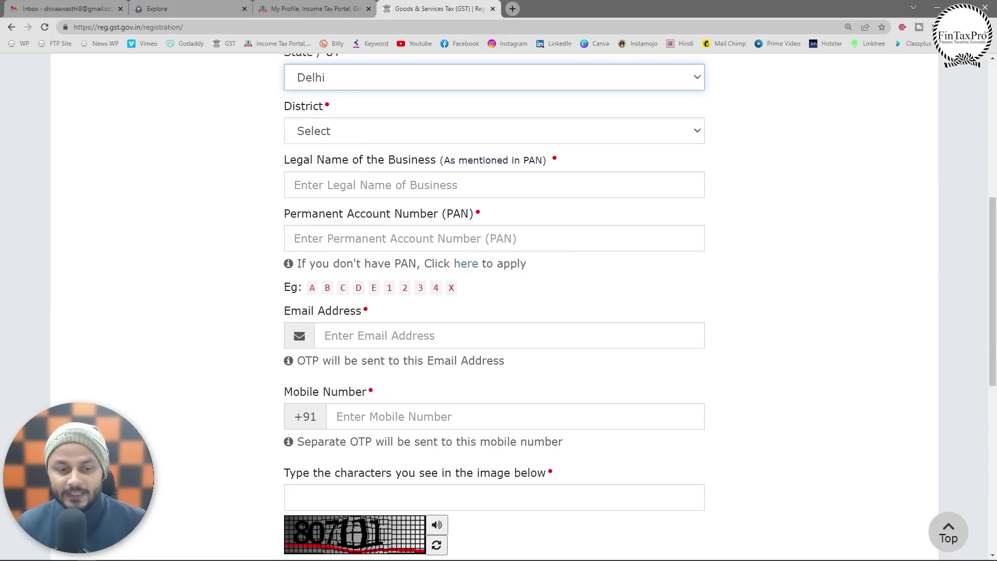
mouse_move(264, 300)
left_mouse_down()
mouse_move(806, 460)
mouse_move(759, 454)
left_mouse_up()
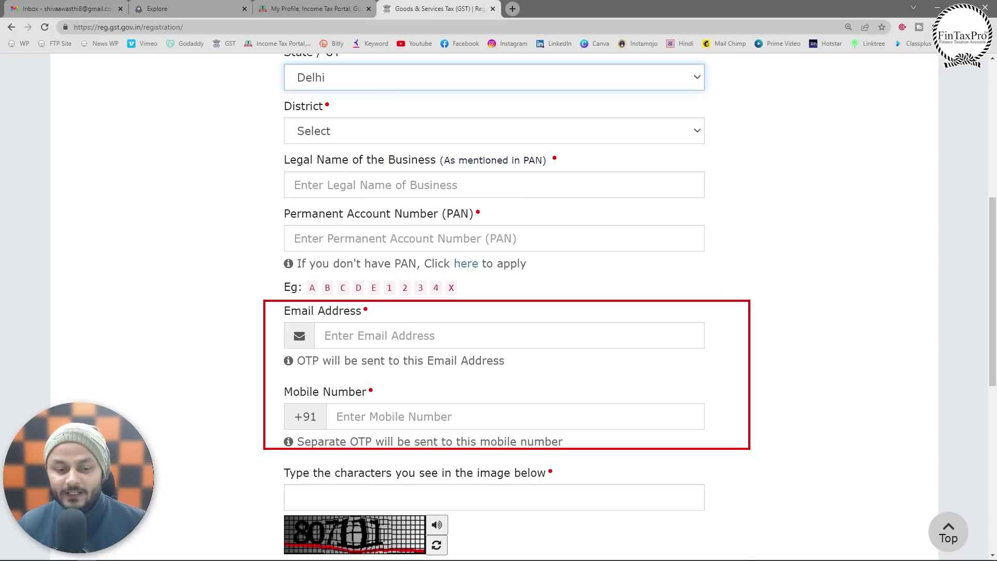
left_click_drag(777, 385, 824, 355)
left_click_drag(775, 355, 860, 403)
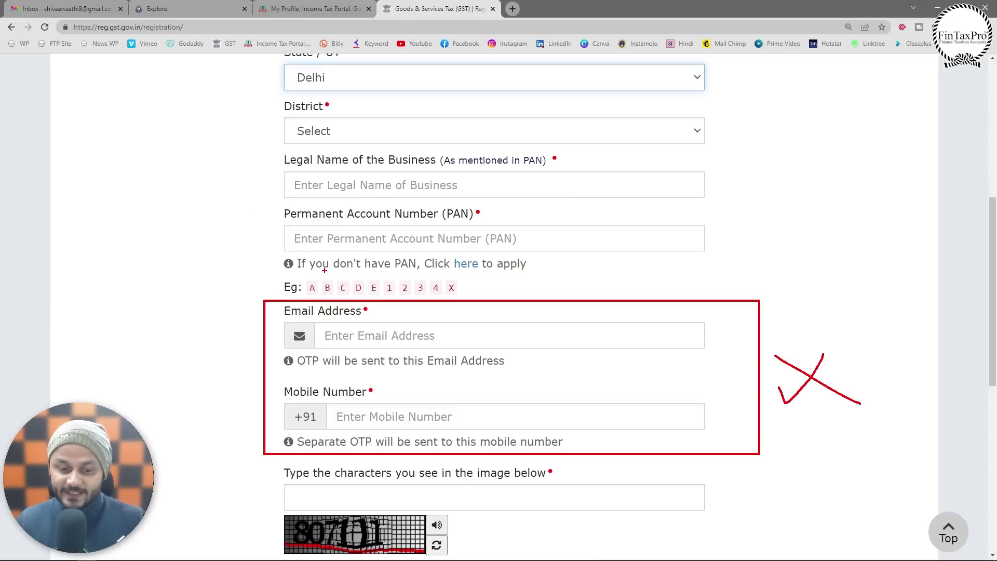
Draw freehand red strokes over the captcha entry area and box the Permanent Account Number (PAN) field in red.
left_click_drag(268, 467, 506, 510)
mouse_move(432, 473)
left_mouse_down()
mouse_move(313, 487)
mouse_move(401, 481)
left_mouse_up()
mouse_move(587, 474)
left_mouse_down()
mouse_move(559, 512)
mouse_move(619, 465)
left_mouse_up()
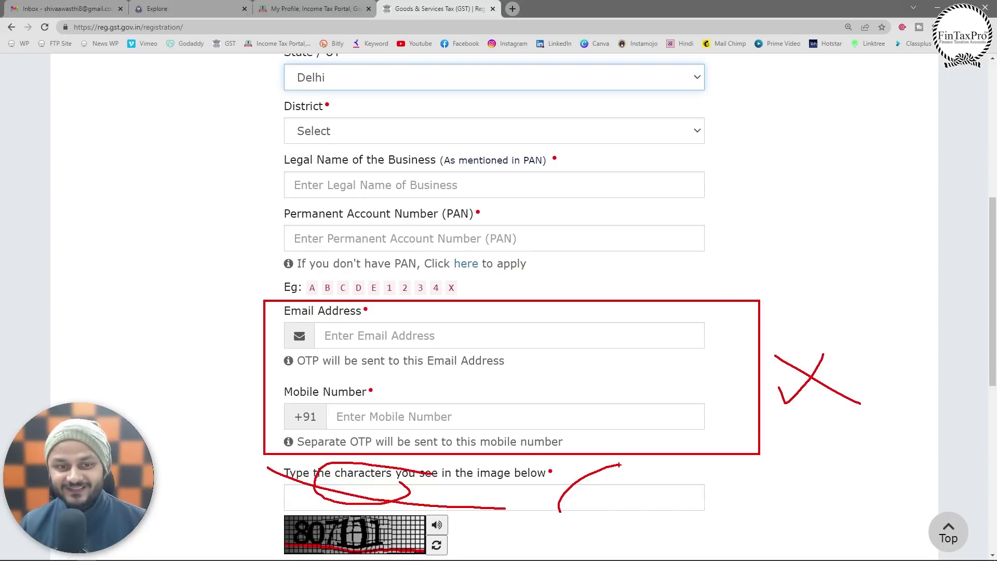
mouse_move(263, 217)
left_mouse_down()
mouse_move(749, 263)
mouse_move(719, 258)
left_mouse_up()
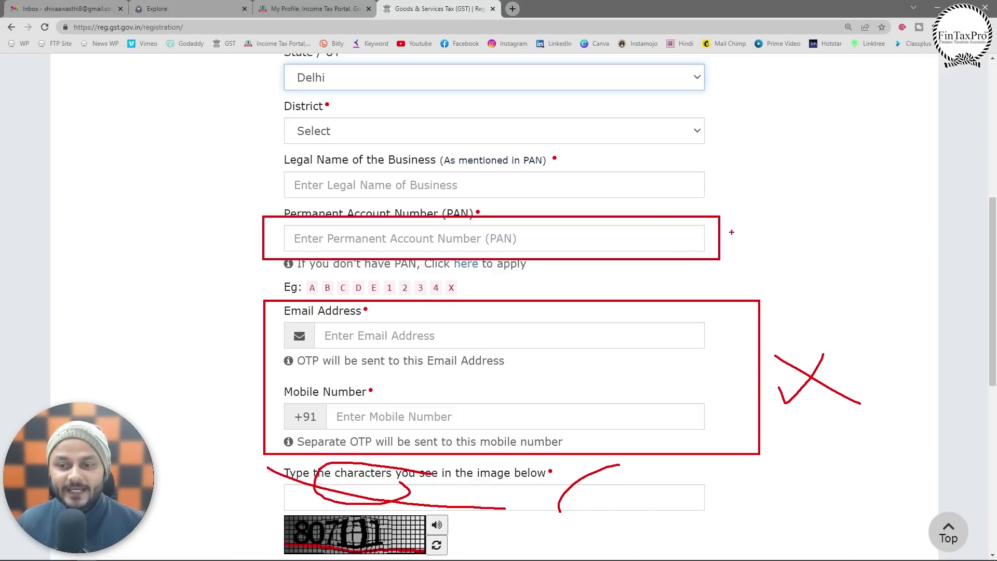
mouse_move(731, 237)
left_mouse_down()
mouse_move(717, 186)
mouse_move(701, 195)
mouse_move(725, 207)
left_mouse_up()
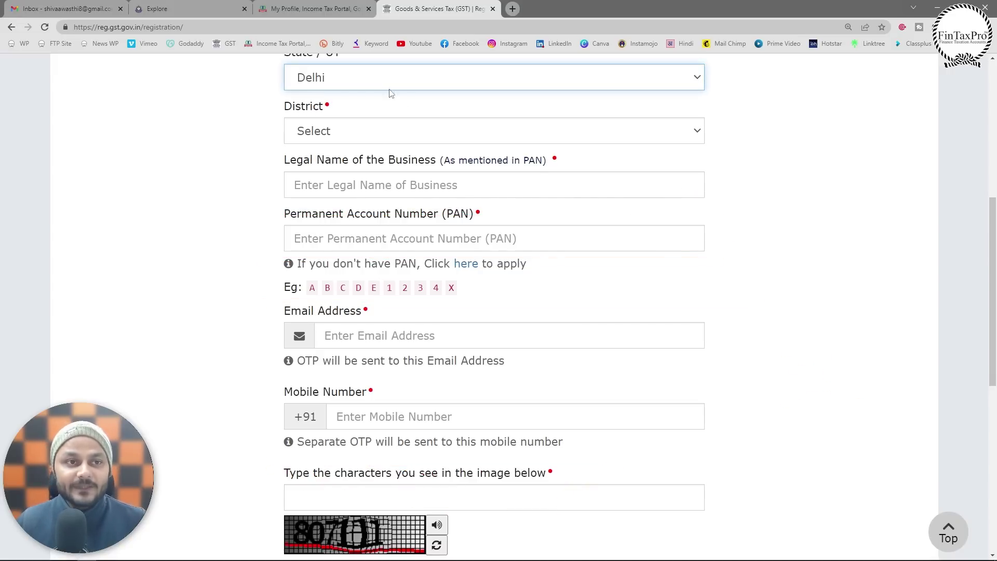
Switch to the Income Tax portal profile and mark the primary mobile number and primary email in red.
left_click(310, 9)
scroll(800, 308, "down", 2)
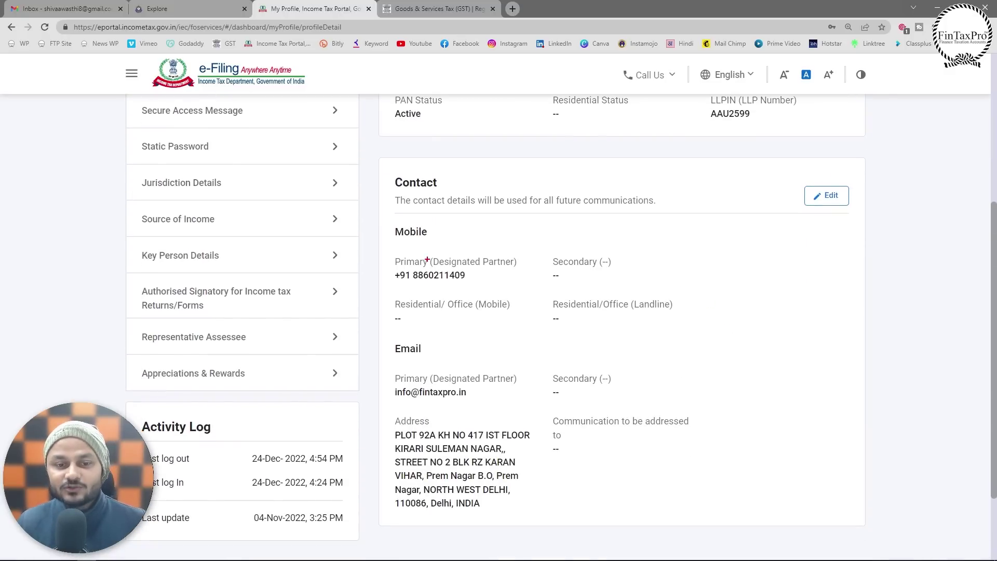
left_click_drag(380, 240, 500, 294)
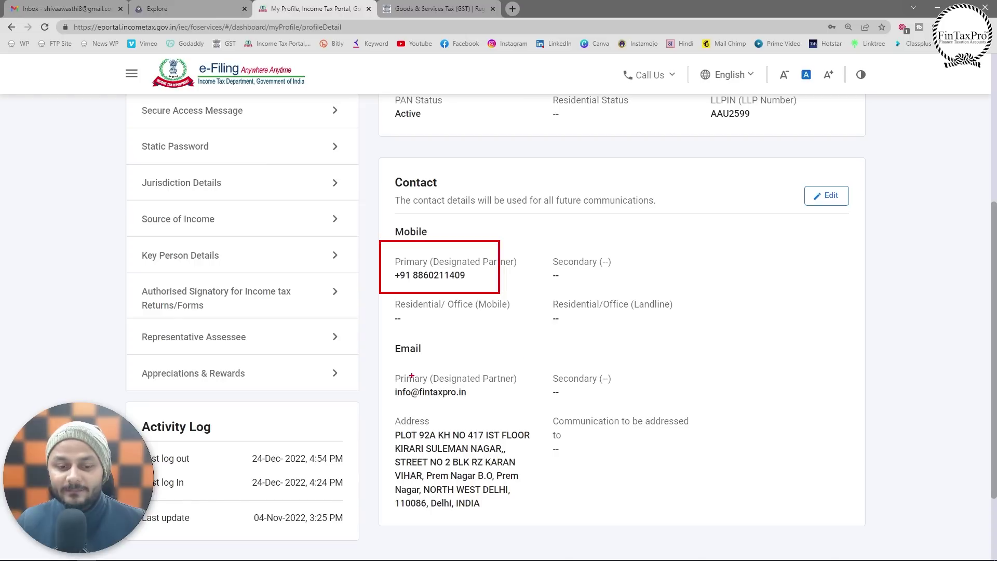
left_click_drag(380, 369, 525, 408)
mouse_move(529, 372)
left_mouse_down()
mouse_move(434, 427)
mouse_move(513, 375)
left_mouse_up()
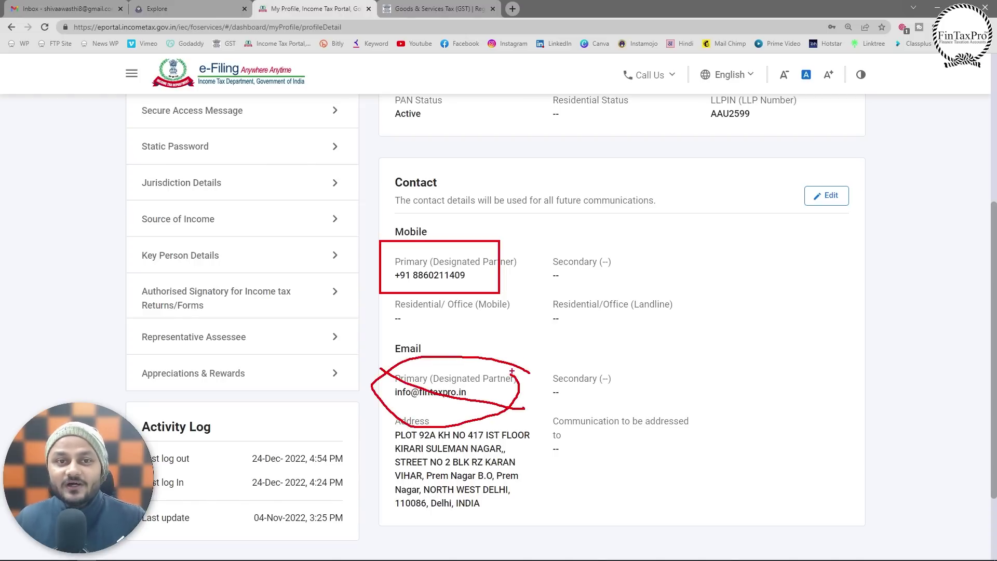
key("Escape")
Compare the GST registration form's email and mobile fields with the contact details in the Income Tax portal profile.
key("ctrl+Tab")
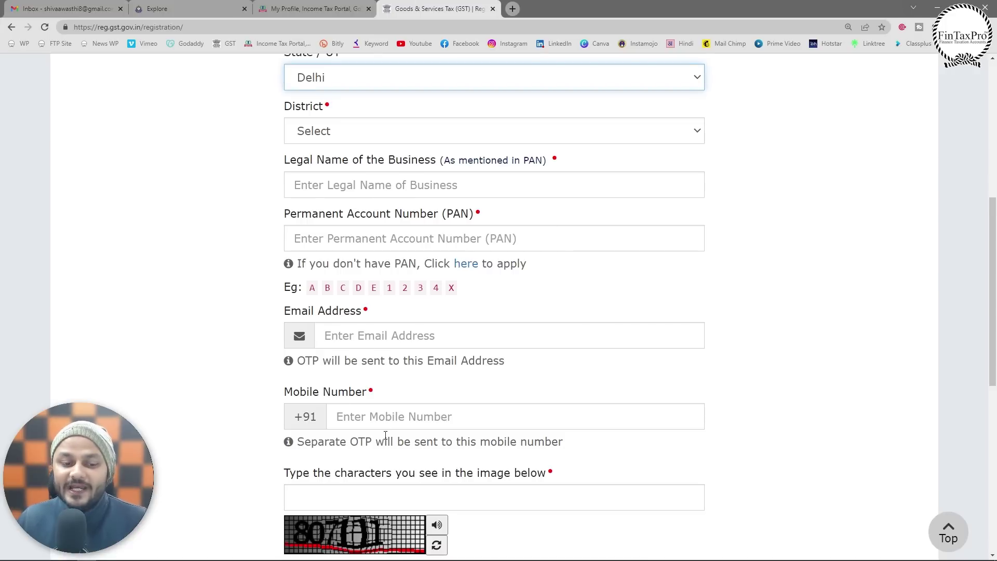
left_click(318, 7)
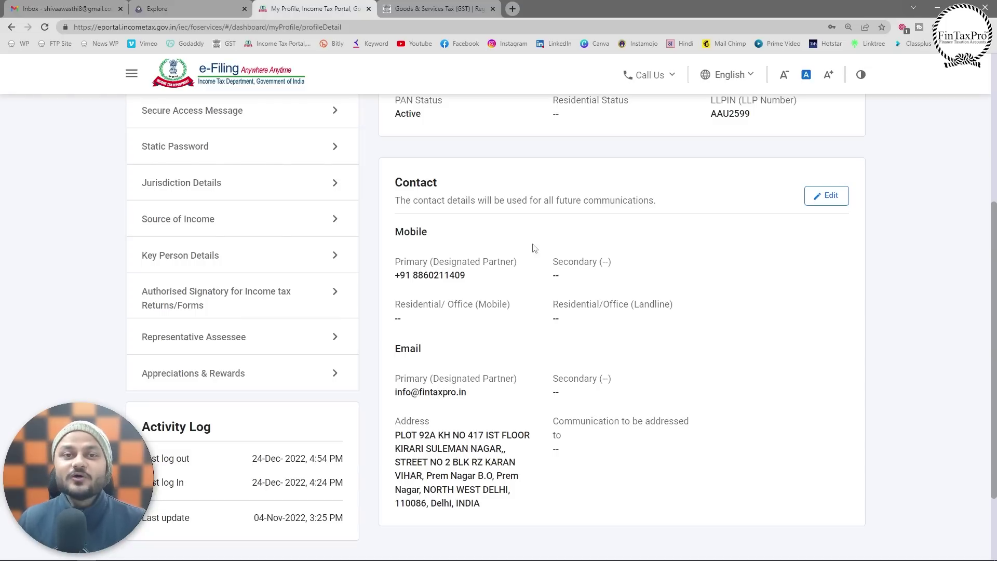
left_click(426, 9)
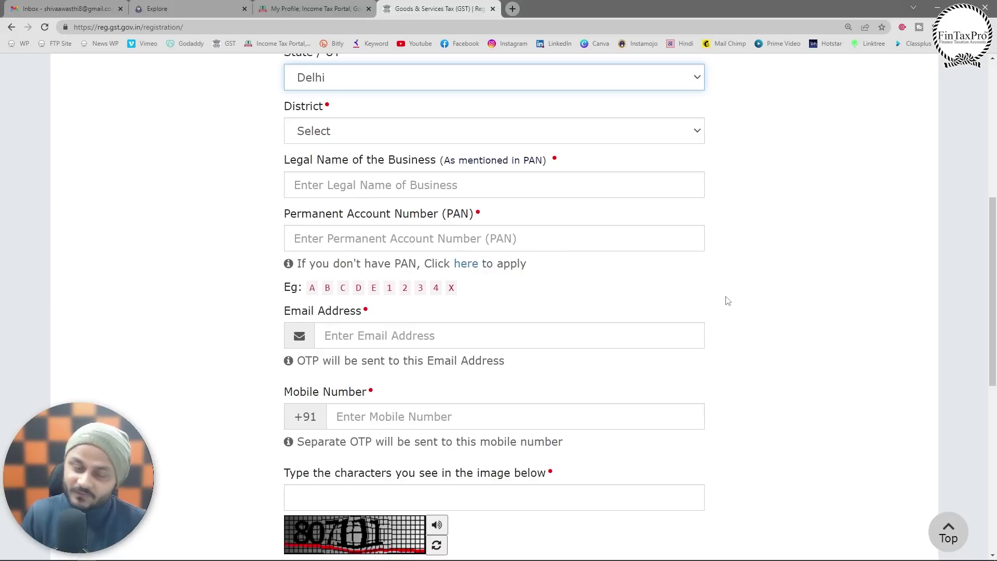
key("ctrl+shift+Tab")
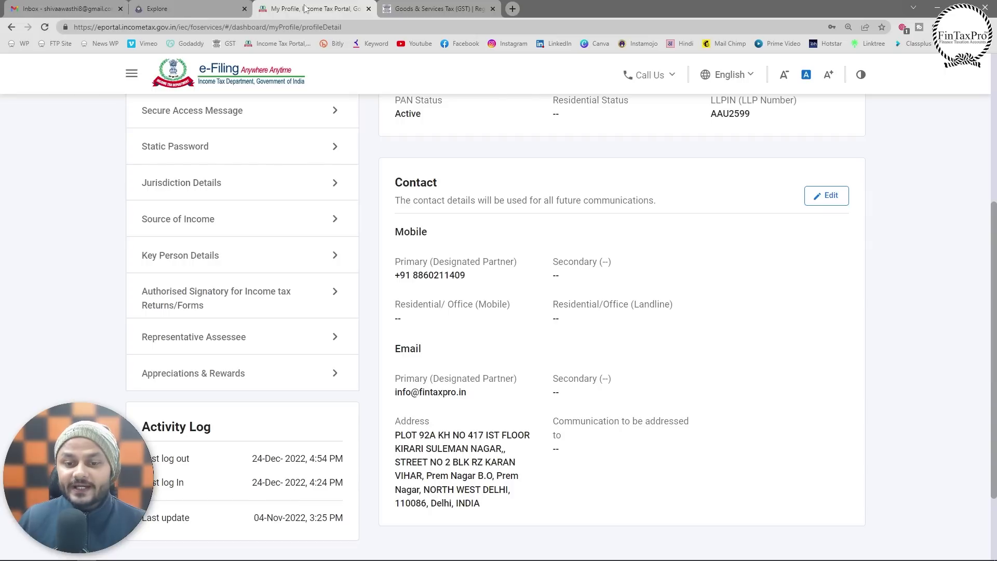
left_click(453, 4)
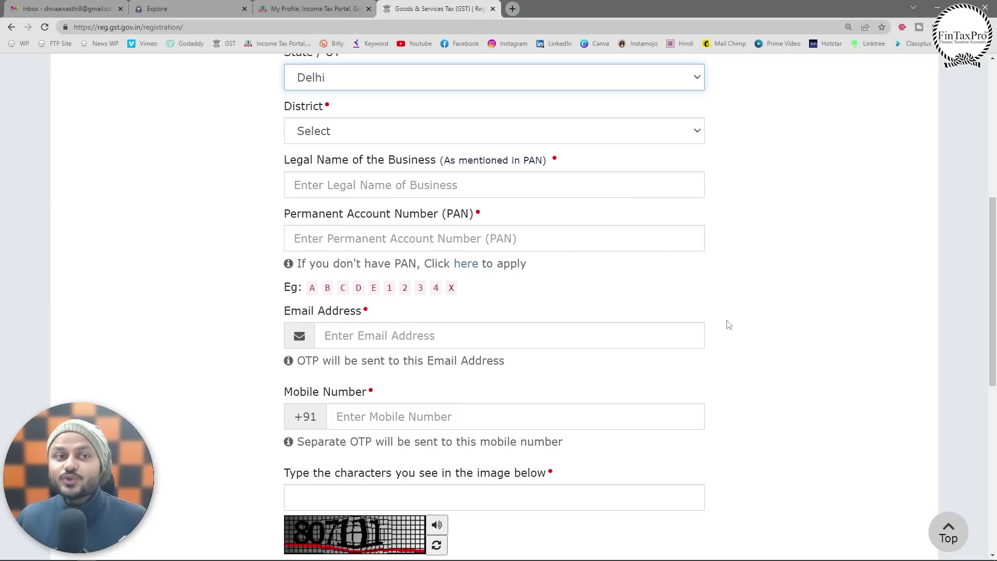
left_click(310, 7)
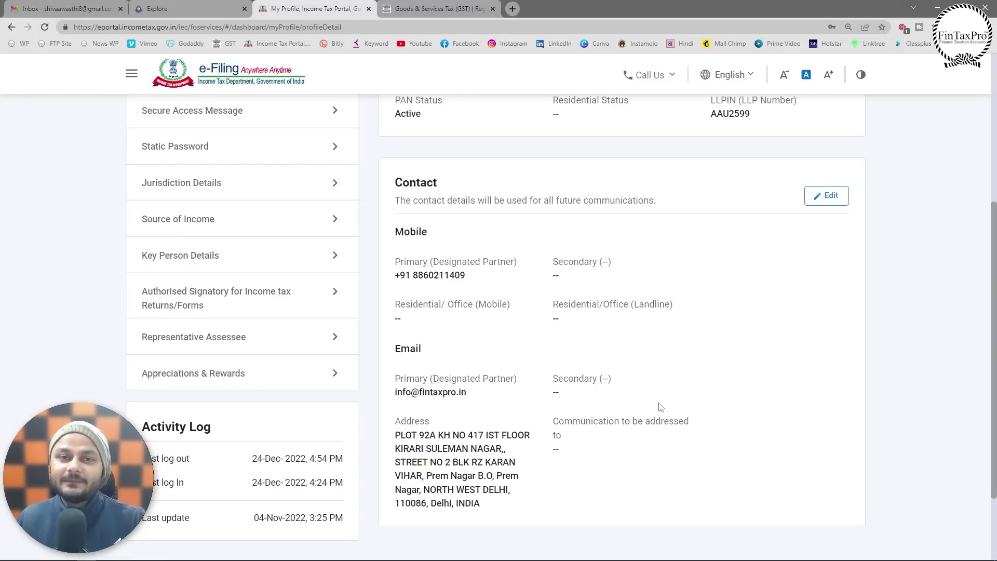
left_click(437, 8)
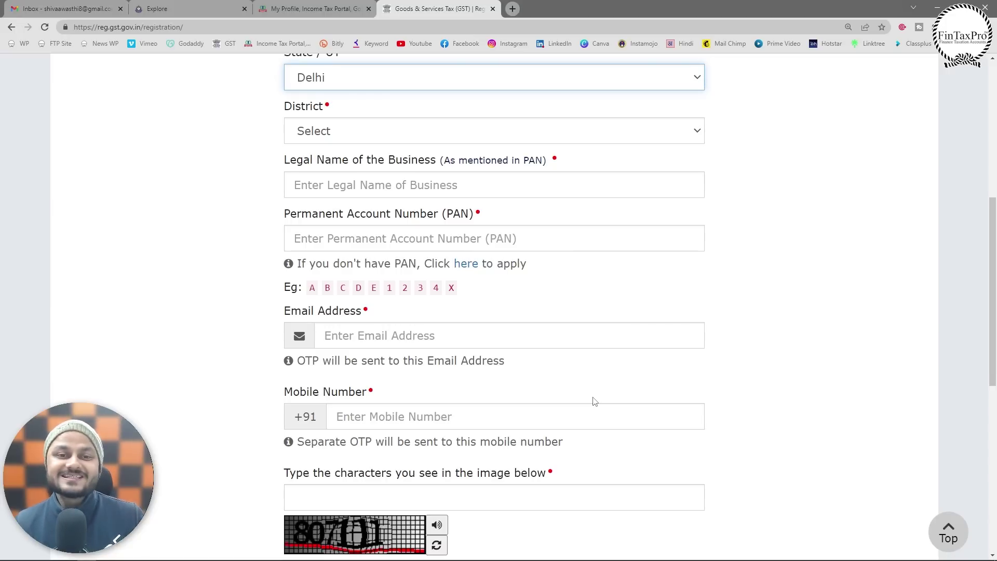
Open Rule 8, Application for registration, of the Central Goods and Services Tax Rules, 2017 on the CBIC tax information site.
key("alt+Tab")
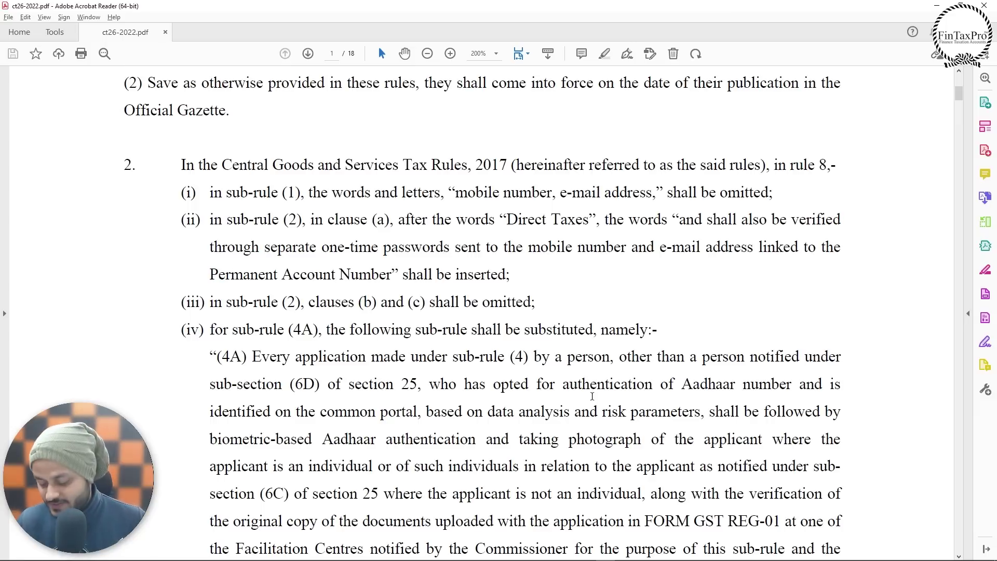
key("alt+Tab")
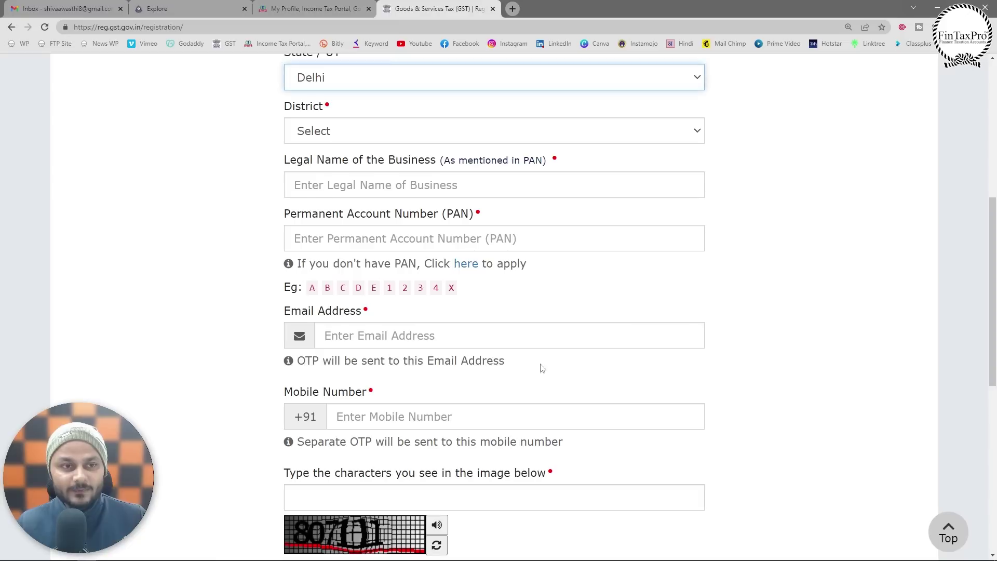
left_click(174, 6)
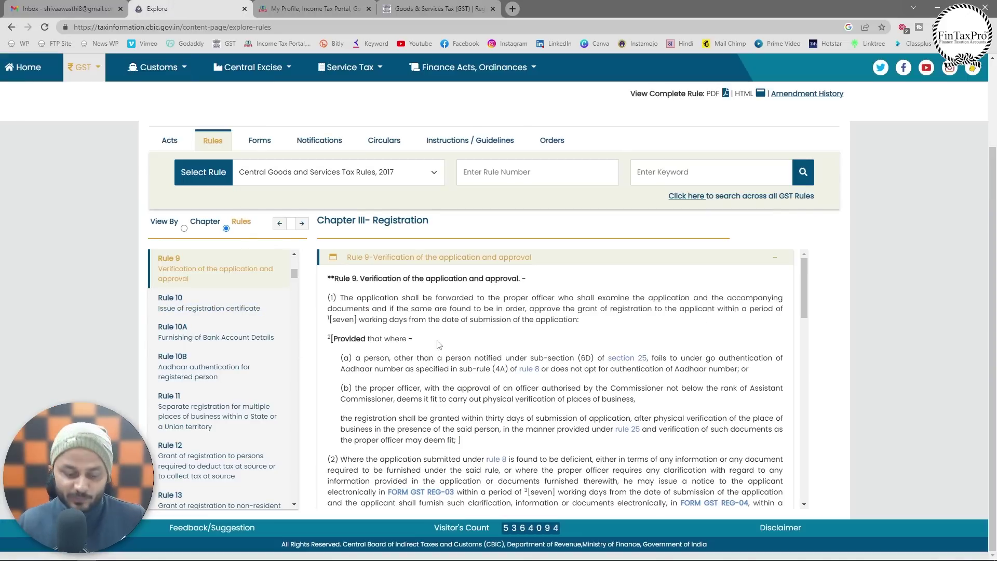
scroll(224, 332, "up", 2)
left_click(177, 290)
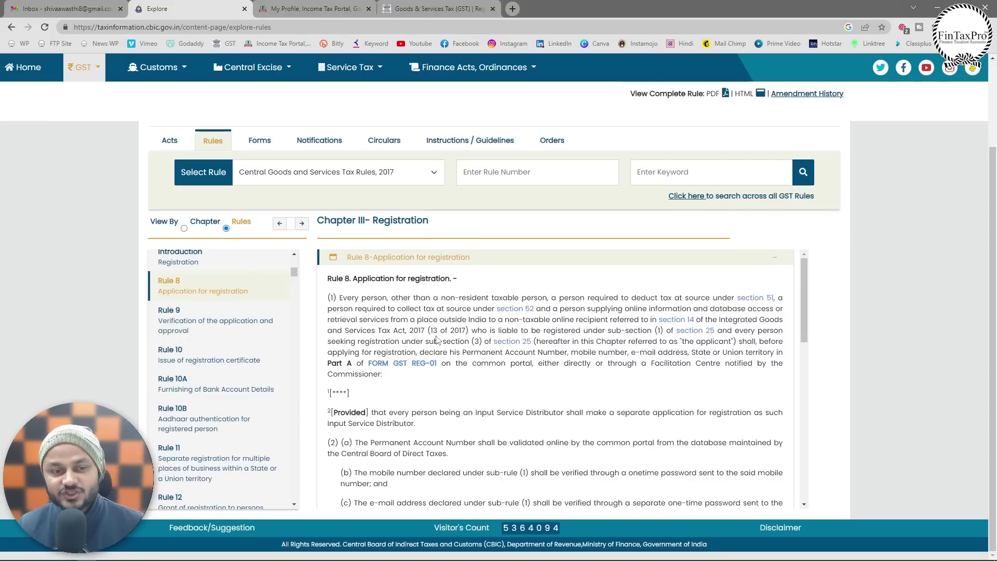
left_click(171, 318)
left_click(185, 289)
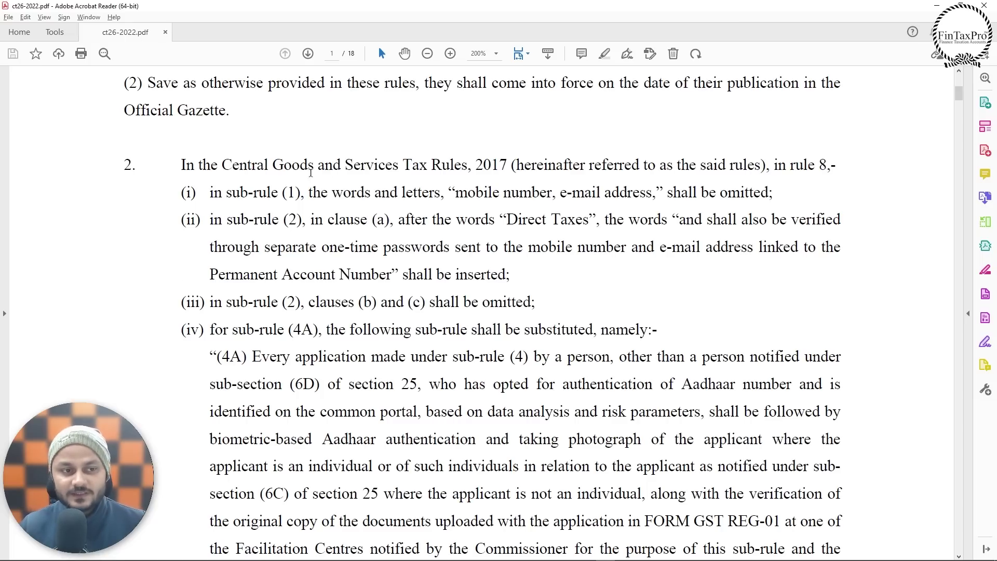
Select the item 2 references to the 2017 Rules, rule 8, sub-rule (1) and the words “mobile number, e-mail address” in turn.
left_click_drag(183, 165, 506, 165)
left_click(315, 167)
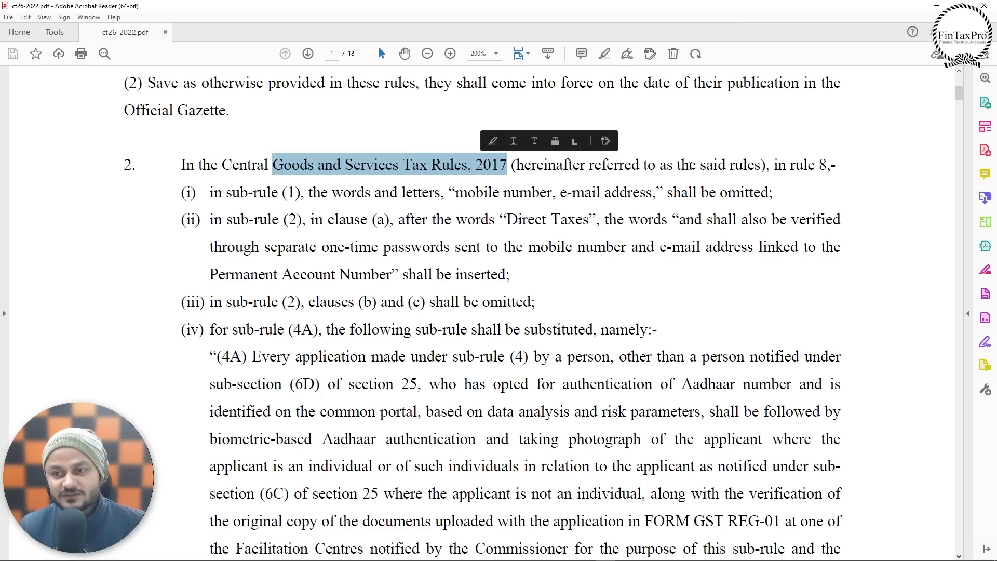
left_click_drag(774, 165, 837, 168)
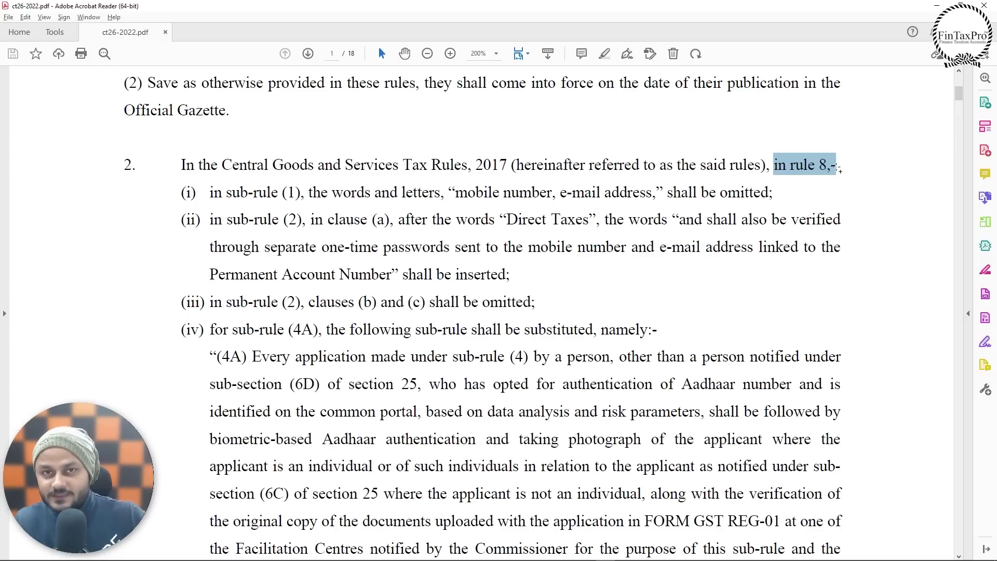
left_click_drag(210, 193, 295, 197)
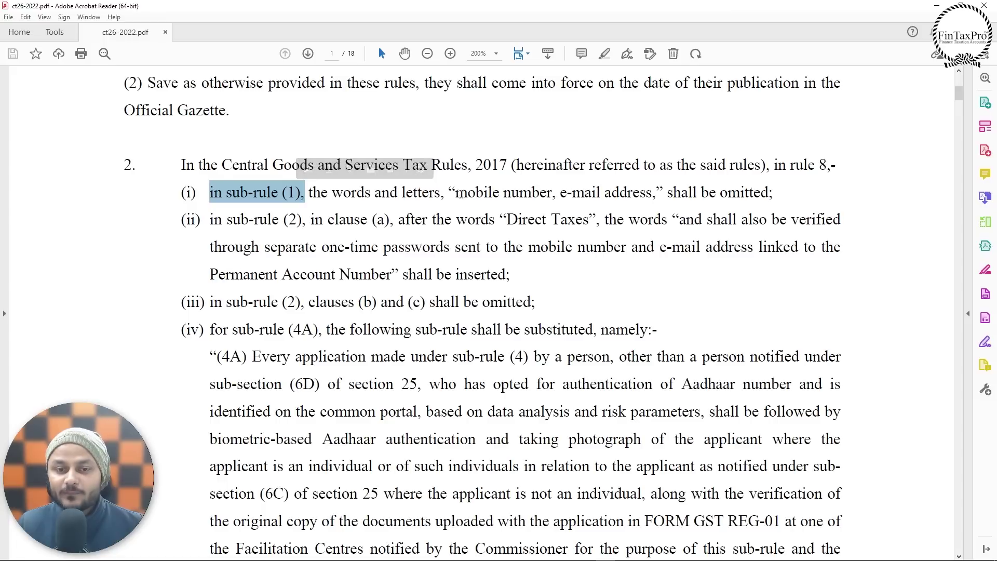
left_click_drag(456, 193, 635, 200)
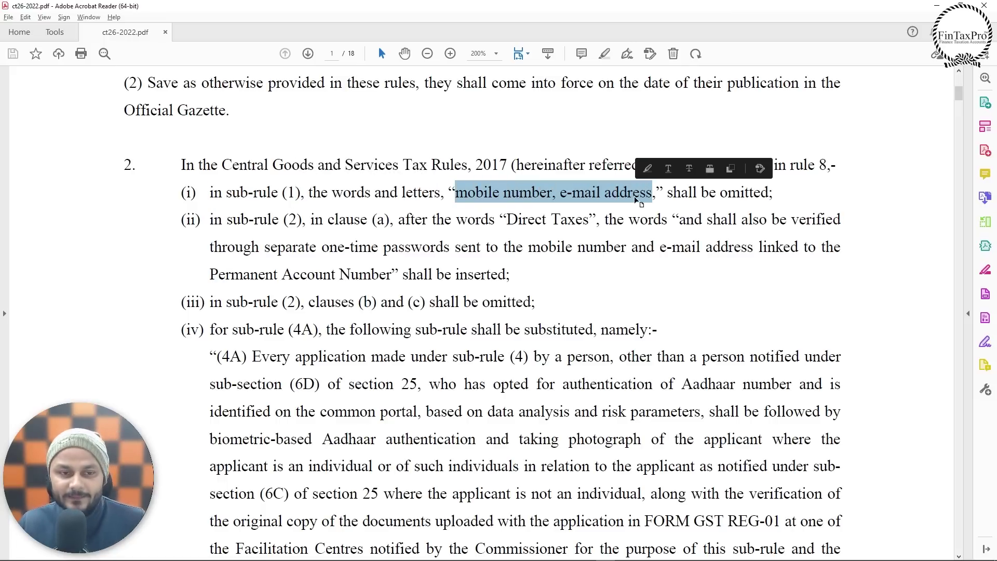
Switch to Rule 8 on the CBIC site, enlarged to 150%, and underline in red sub-rule (1)'s wording on persons seeking registration.
key("alt+Tab")
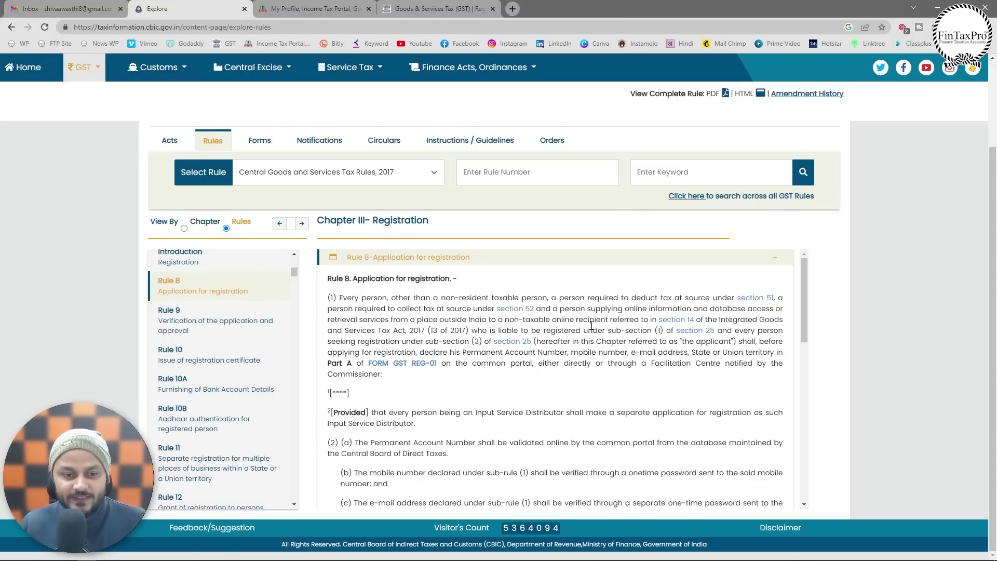
key("ctrl+plus")
key("ctrl+plus")
key("ctrl+plus")
scroll(642, 318, "down", 5)
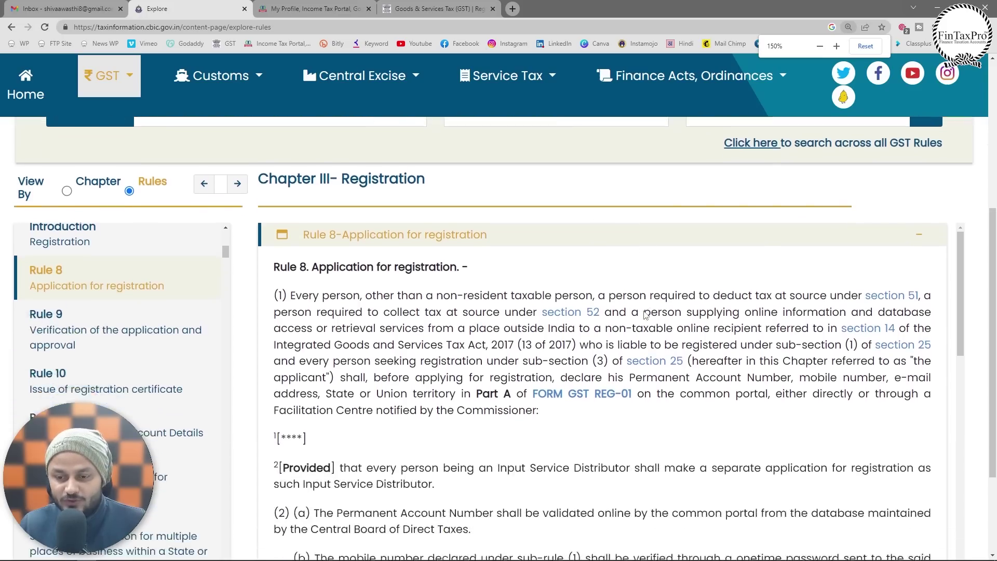
scroll(643, 319, "up", 1)
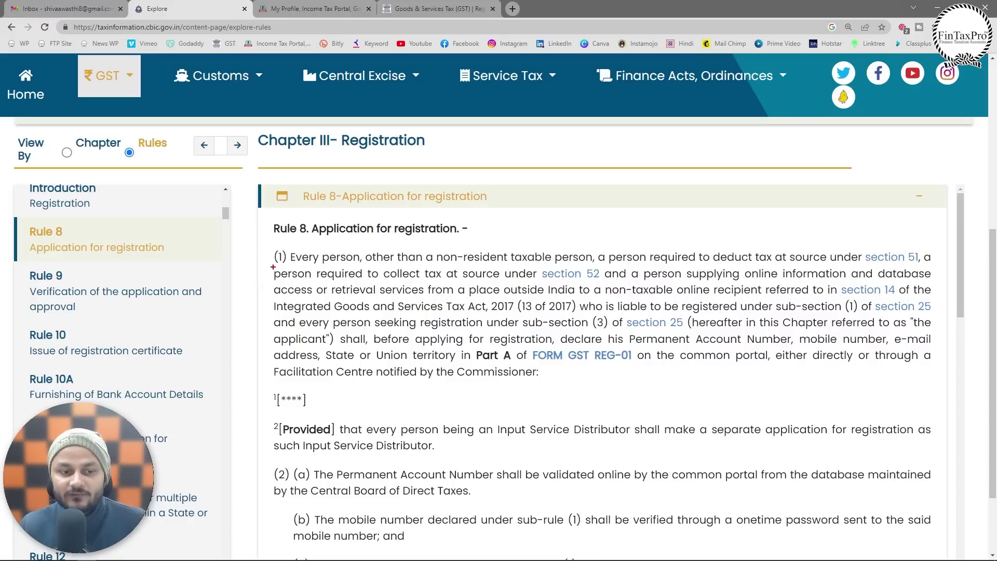
left_click_drag(273, 266, 285, 266)
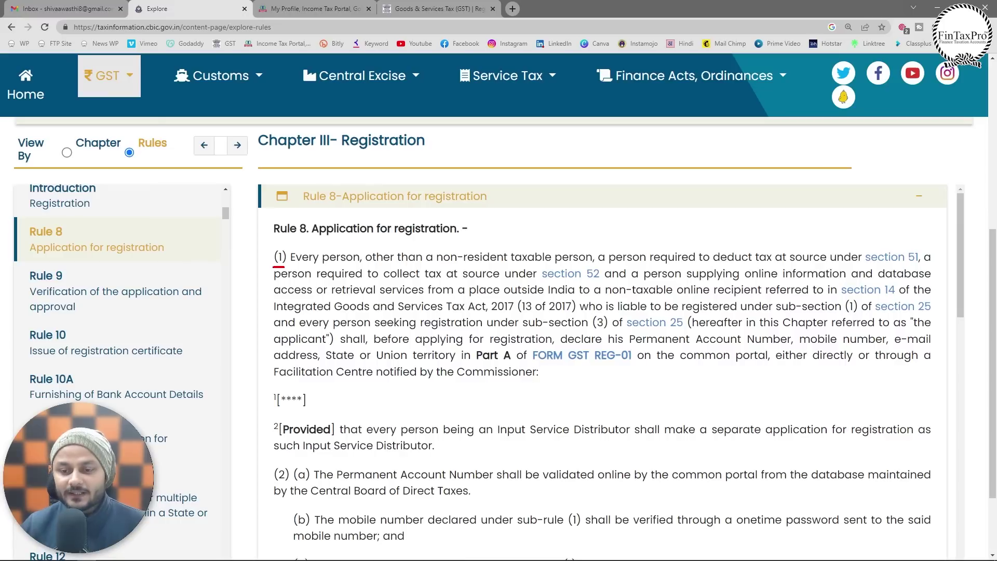
left_click_drag(300, 264, 909, 263)
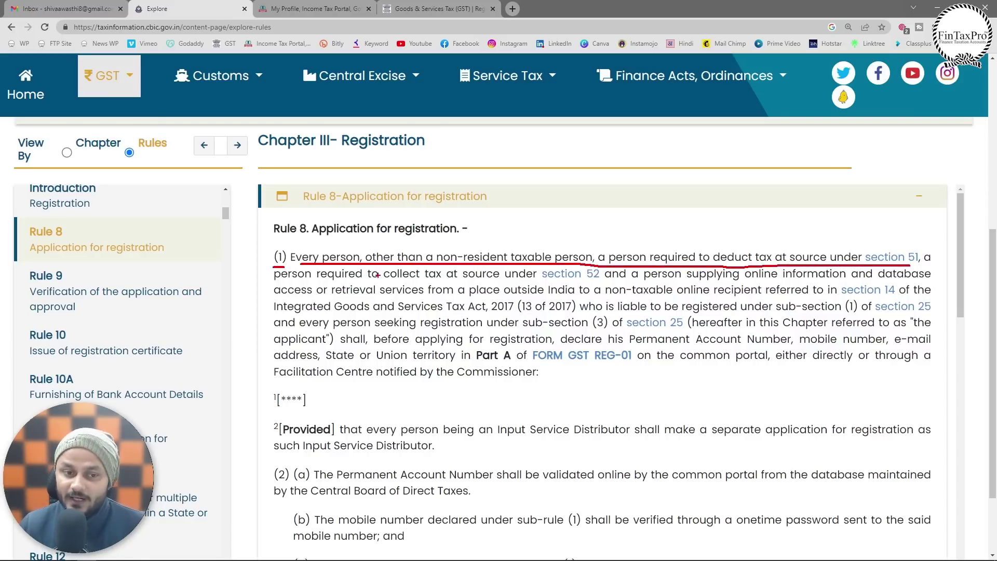
mouse_move(316, 281)
left_mouse_down()
mouse_move(783, 286)
mouse_move(903, 275)
left_mouse_up()
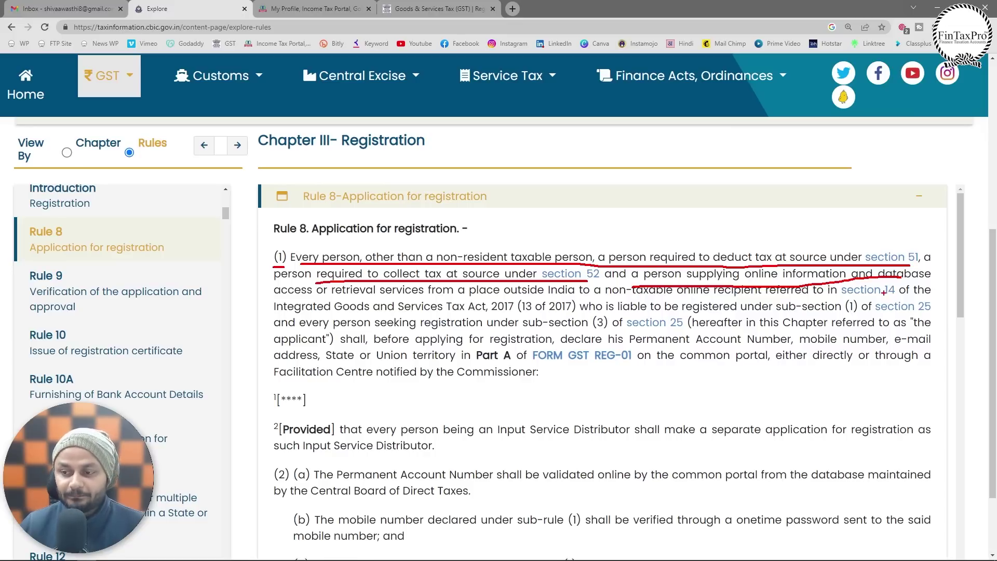
left_click_drag(579, 314, 908, 308)
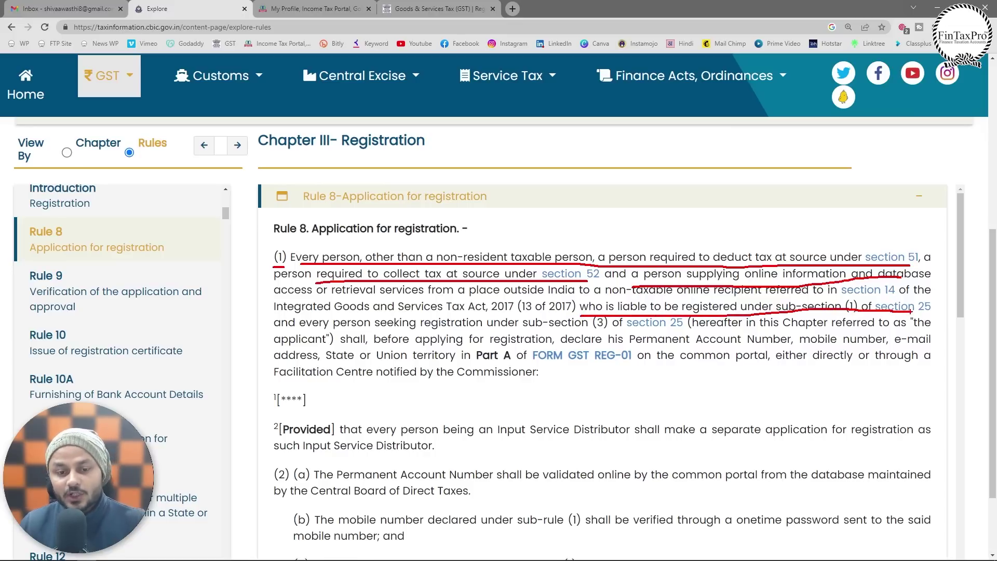
left_click_drag(304, 331, 684, 329)
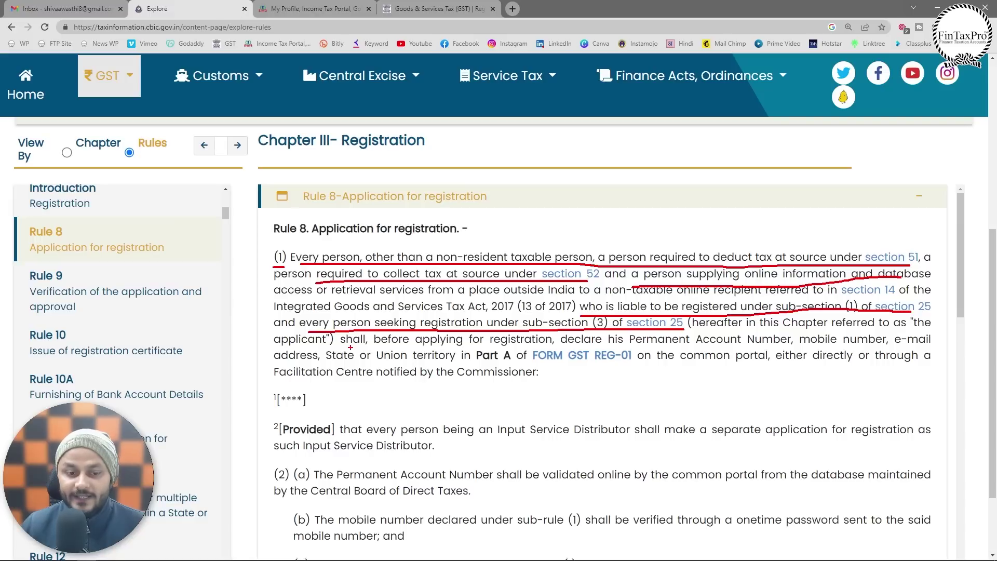
Underline in red the pre-registration declaration of PAN, mobile number and e-mail address and the words “in Part A of FORM GST REG-01”, emphasizing “mobile number, e-mail”.
left_click_drag(343, 346, 587, 344)
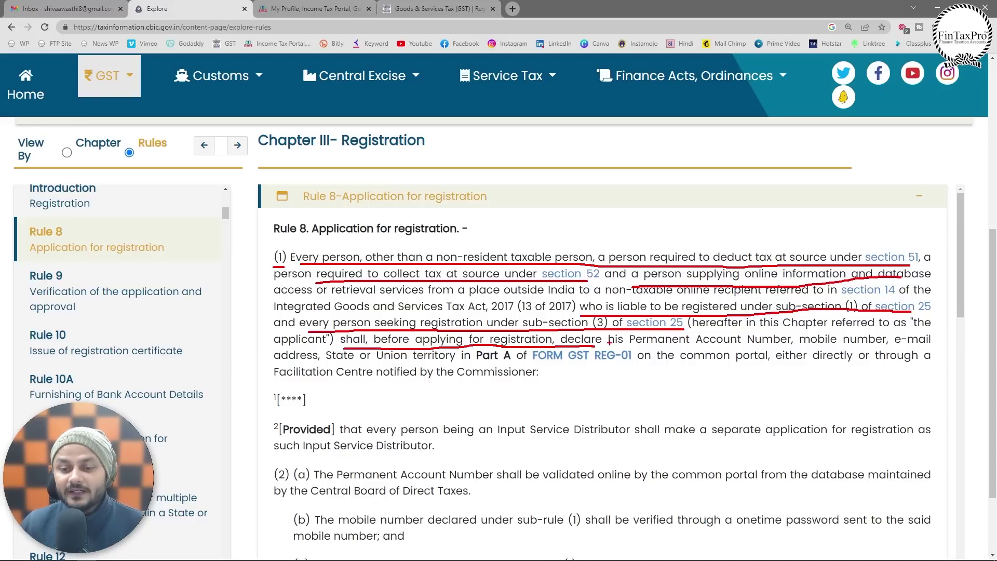
left_click_drag(599, 349, 776, 345)
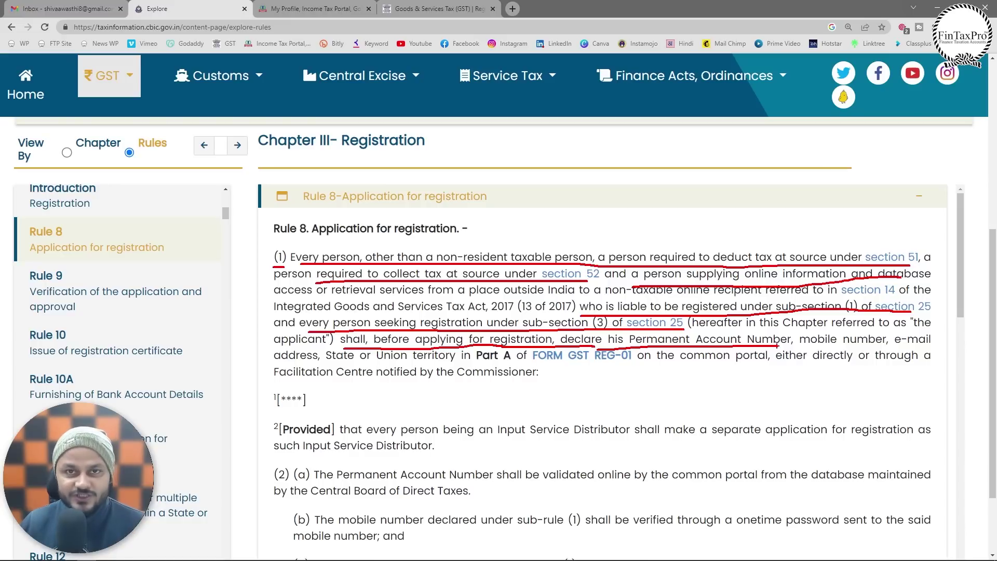
left_click_drag(810, 346, 922, 347)
left_click_drag(269, 365, 306, 366)
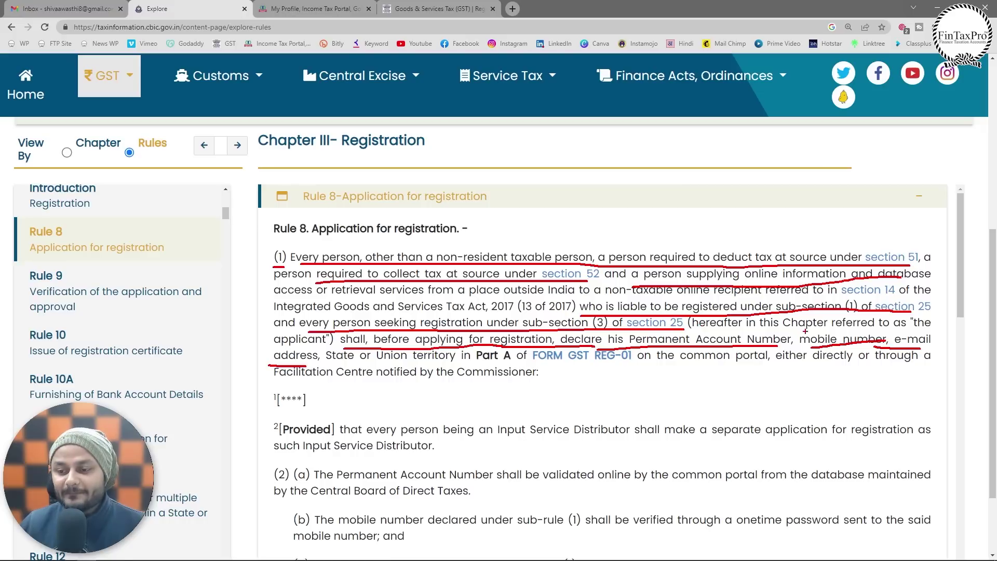
mouse_move(811, 330)
left_mouse_down()
mouse_move(797, 347)
mouse_move(922, 346)
left_mouse_up()
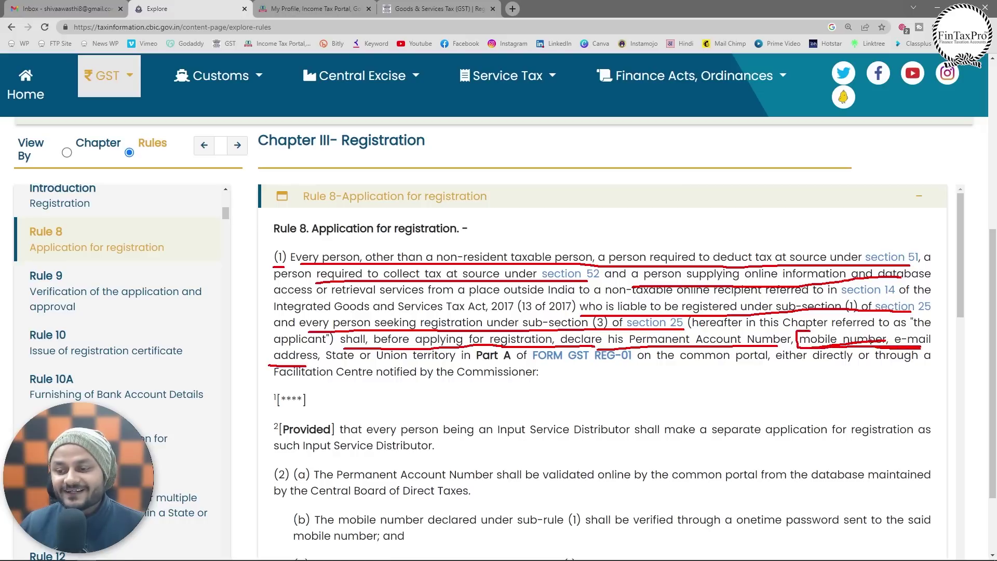
left_click_drag(800, 335, 913, 332)
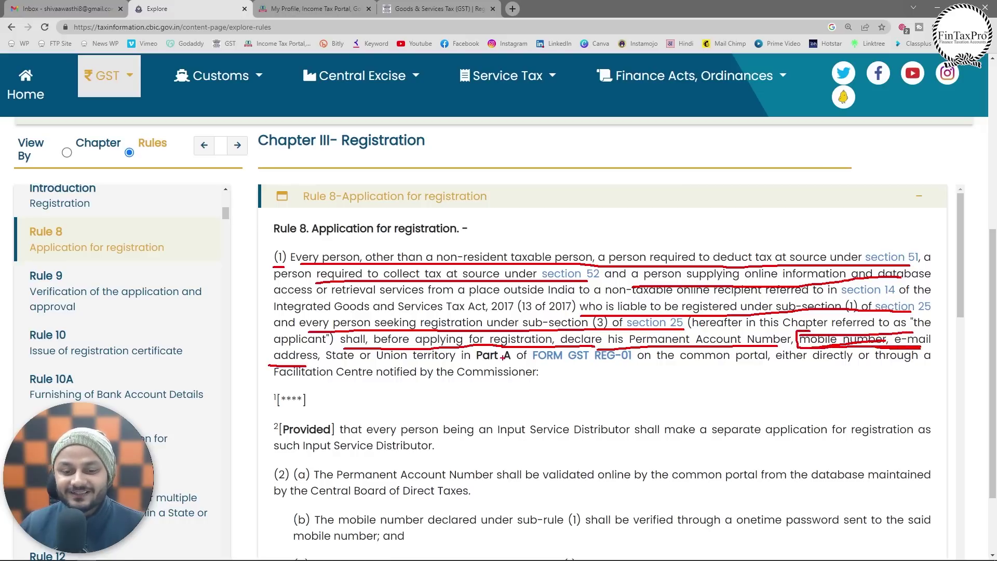
left_click_drag(455, 363, 635, 359)
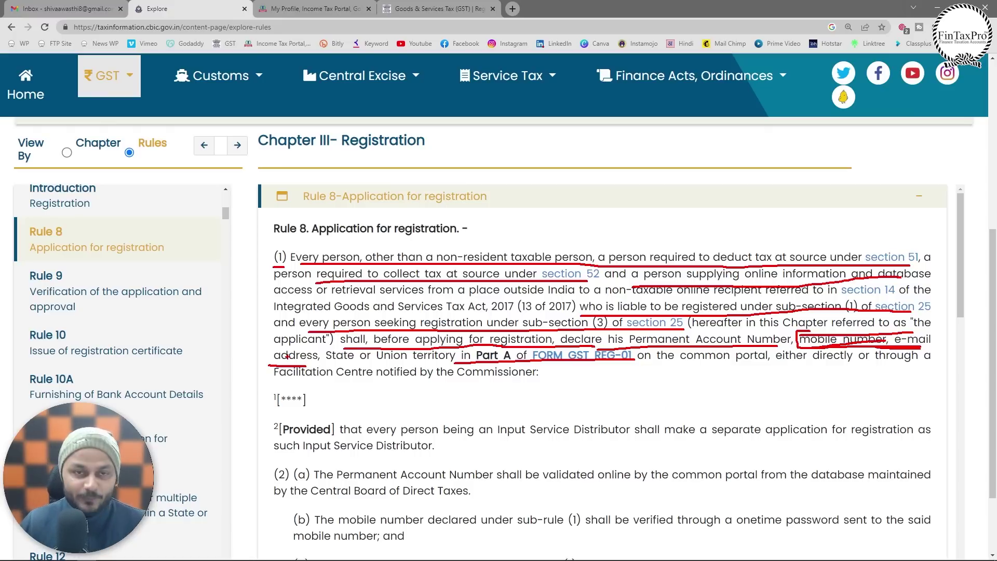
Review the GST registration form's email and mobile number fields, and select item (i) in the ct26-2022.pdf notification.
left_click(457, 8)
scroll(628, 262, "down", 1)
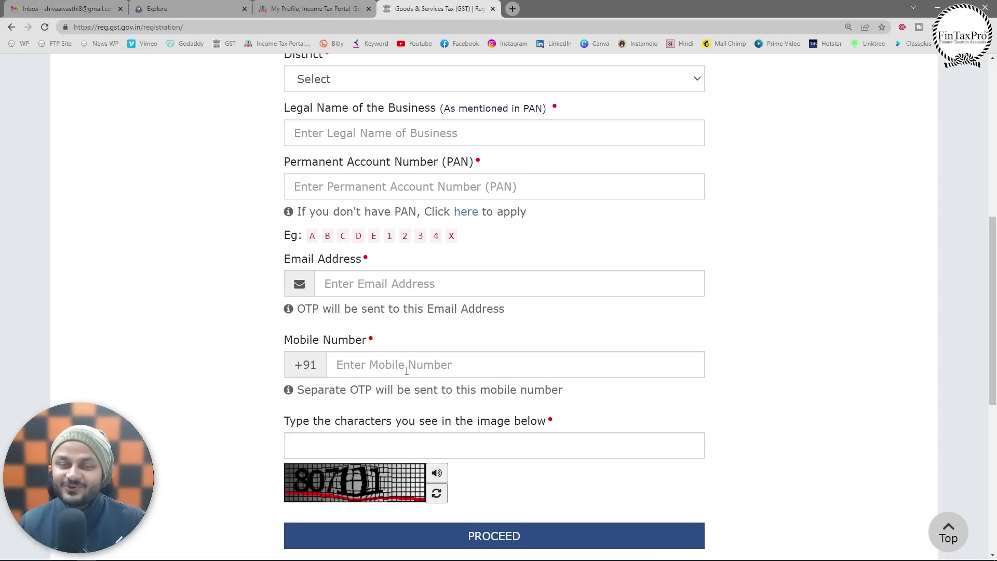
left_click(291, 4)
left_click(166, 9)
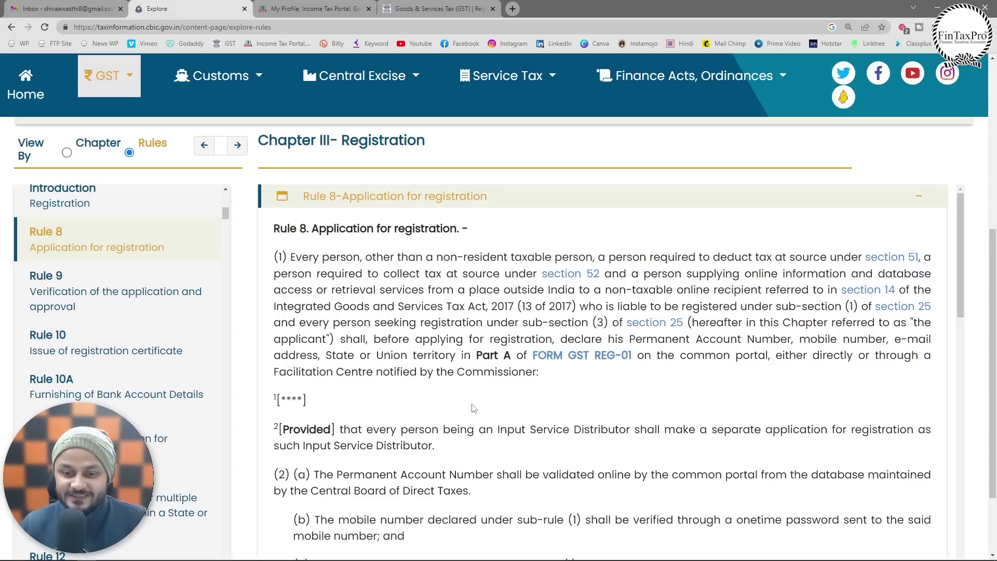
key("alt+Tab")
left_click_drag(181, 193, 772, 193)
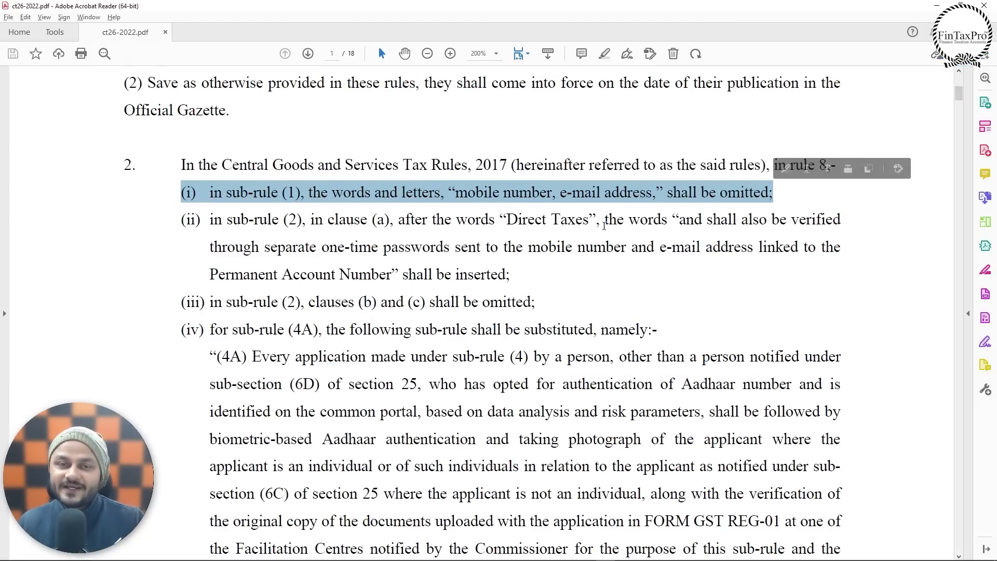
Find sub-rule (2) of Rule 8 on the CBIC site and select the item (ii) insertion wording for clause (a) in the notification.
left_click_drag(209, 221, 383, 223)
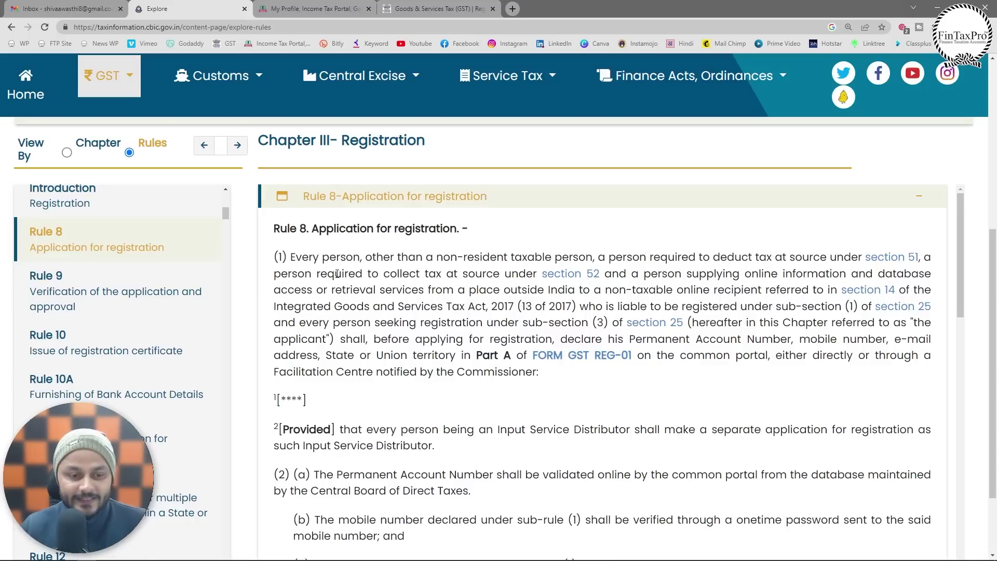
scroll(322, 322, "down", 1)
left_click_drag(278, 415, 286, 423)
scroll(287, 423, "down", 3)
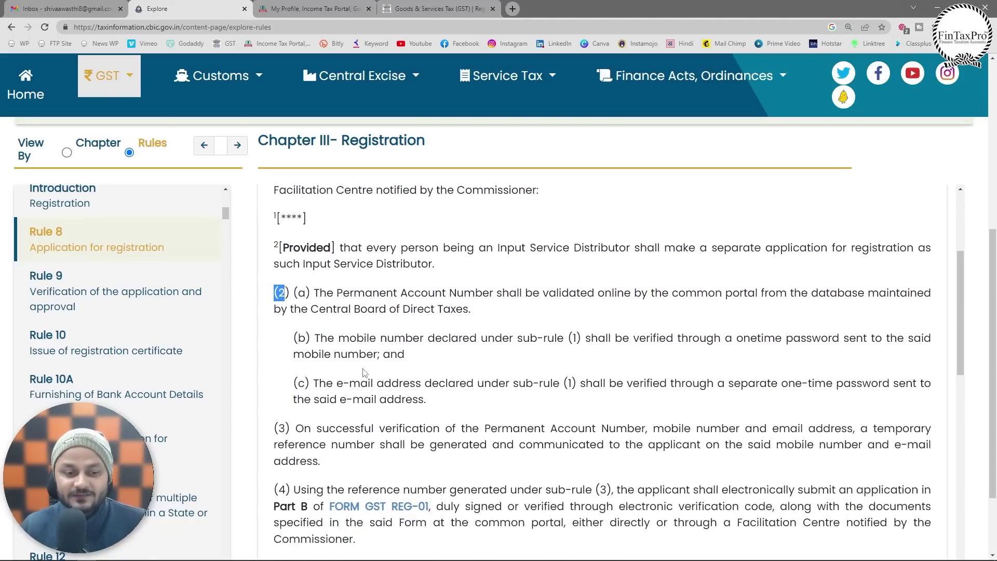
key("alt+Tab")
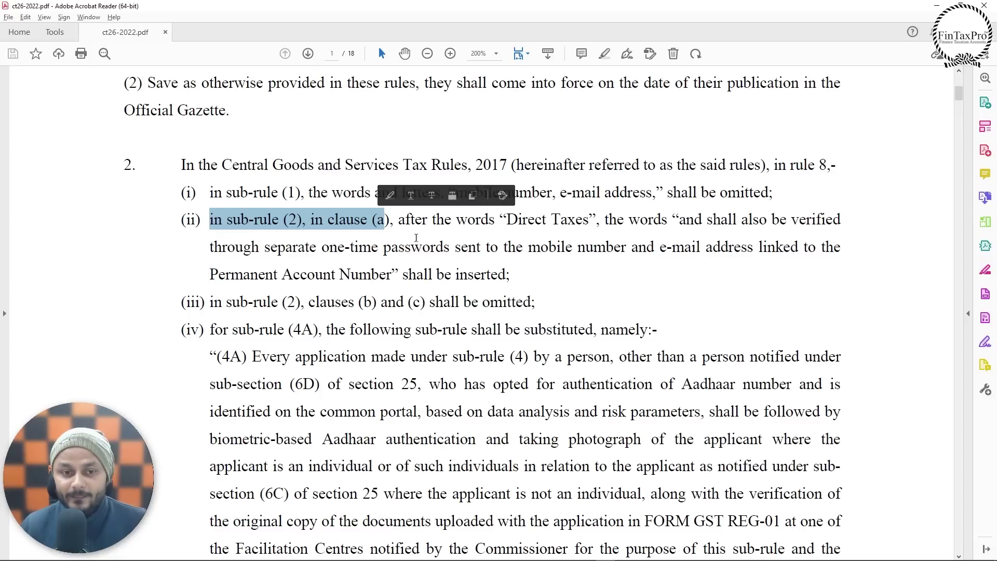
left_click_drag(398, 220, 394, 283)
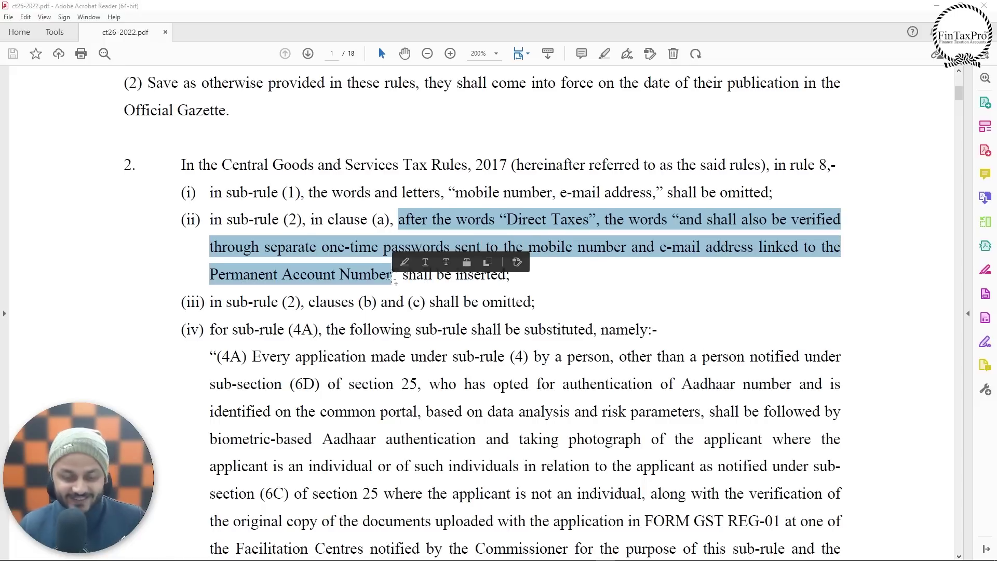
Return to sub-rule (2) on the CBIC site, clear the red mark and select the clause (a) text on validating the Permanent Account Number.
key("alt+Tab")
left_click(310, 270)
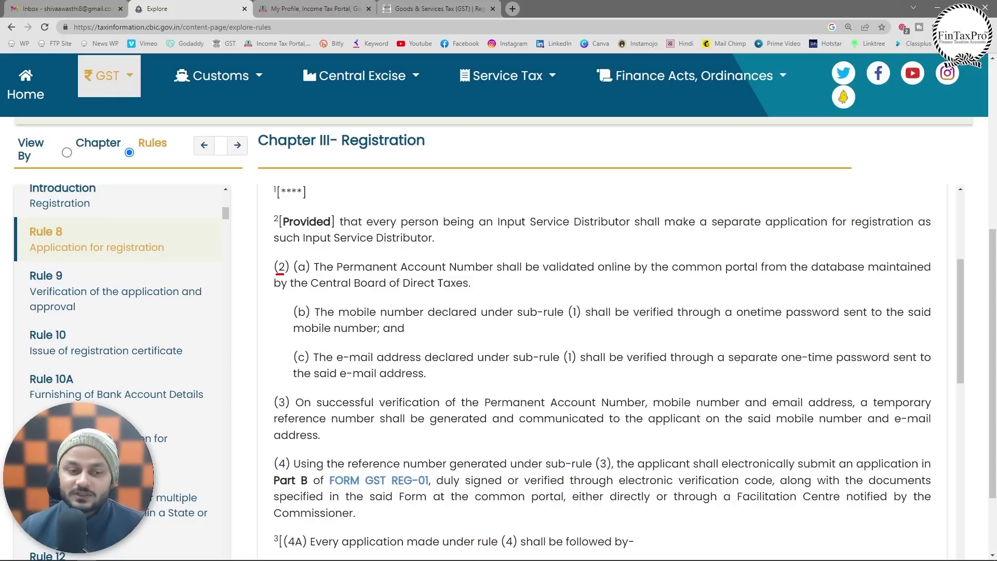
key("Escape")
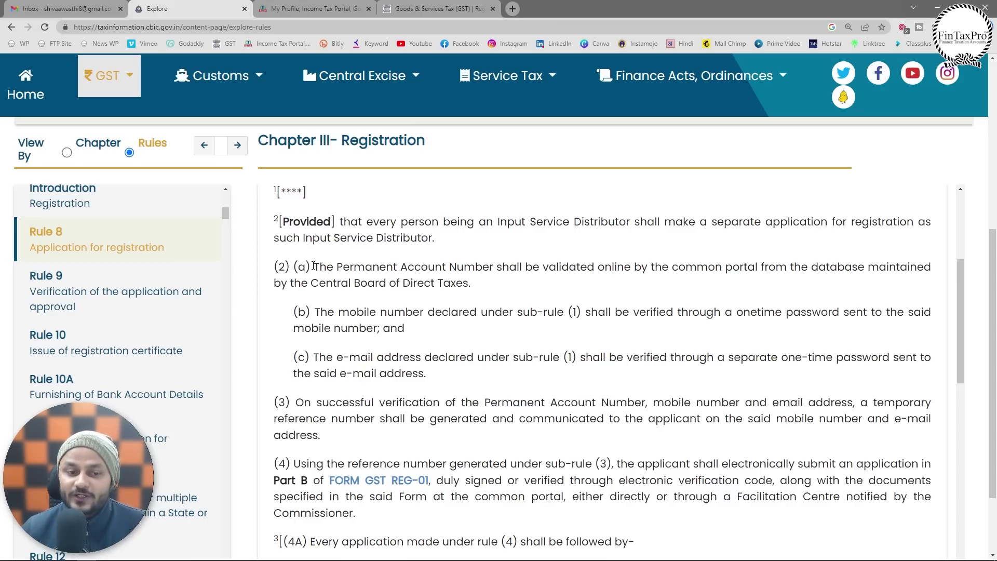
left_click_drag(314, 265, 475, 286)
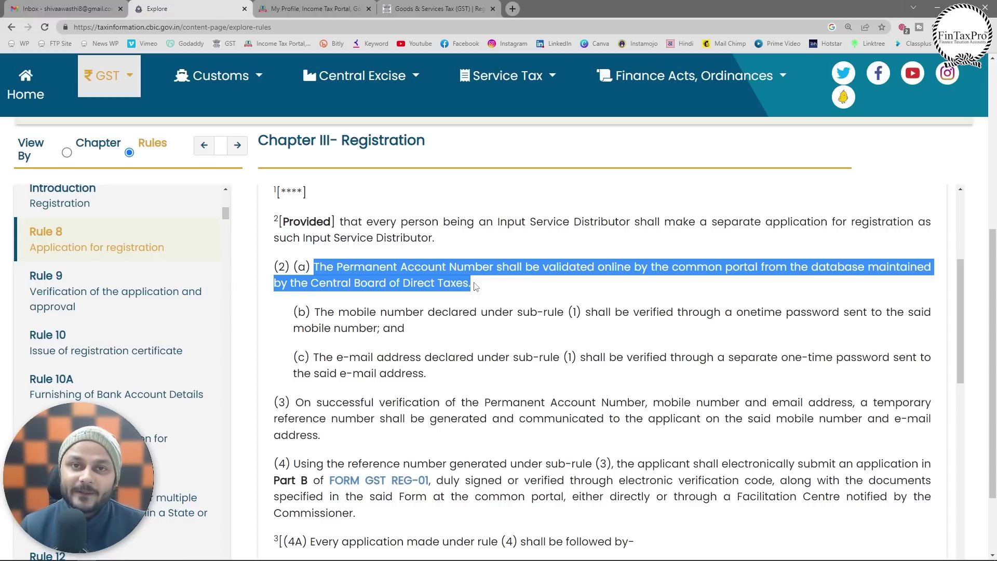
Select item (iii) on omitting clauses (b) and (c) of sub-rule (2) in the notification, and return to the CBIC Rule 8 page.
key("alt+Tab")
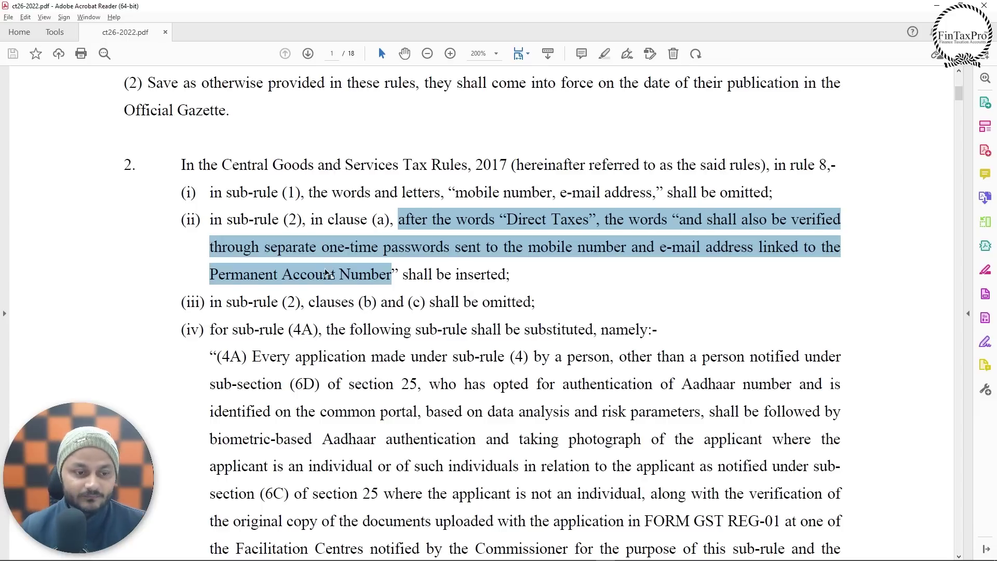
scroll(323, 267, "down", 1)
left_click_drag(210, 277, 535, 279)
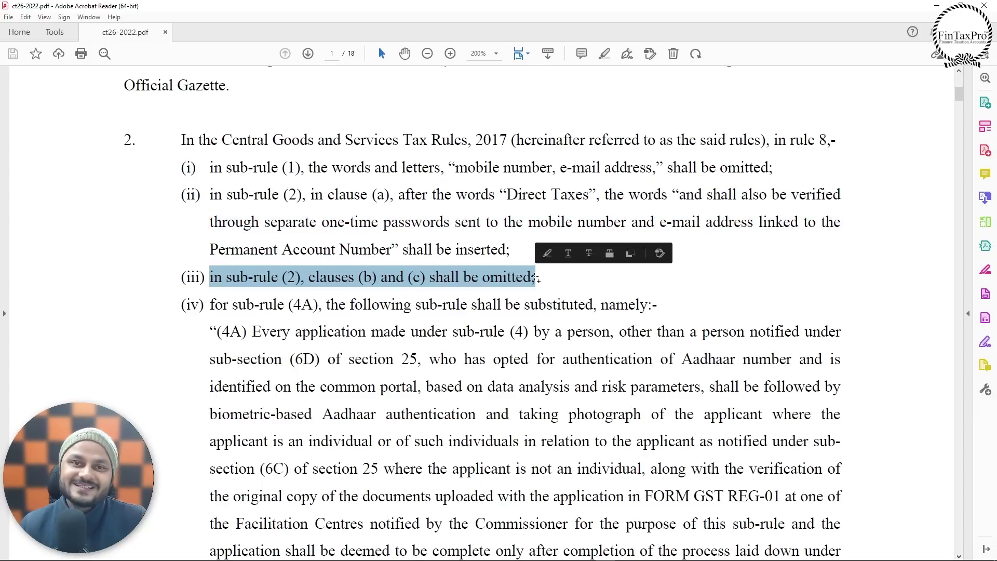
key("alt+Tab")
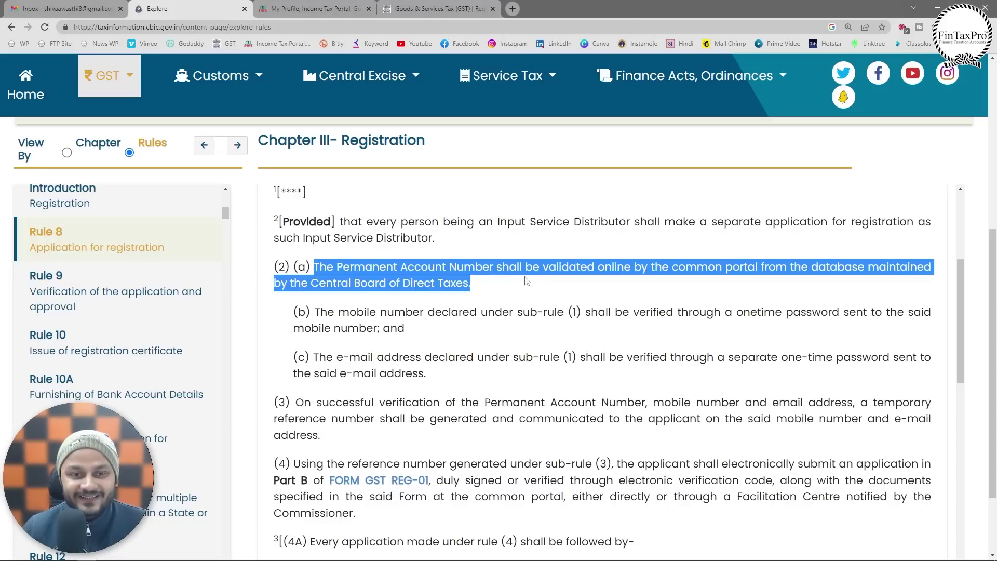